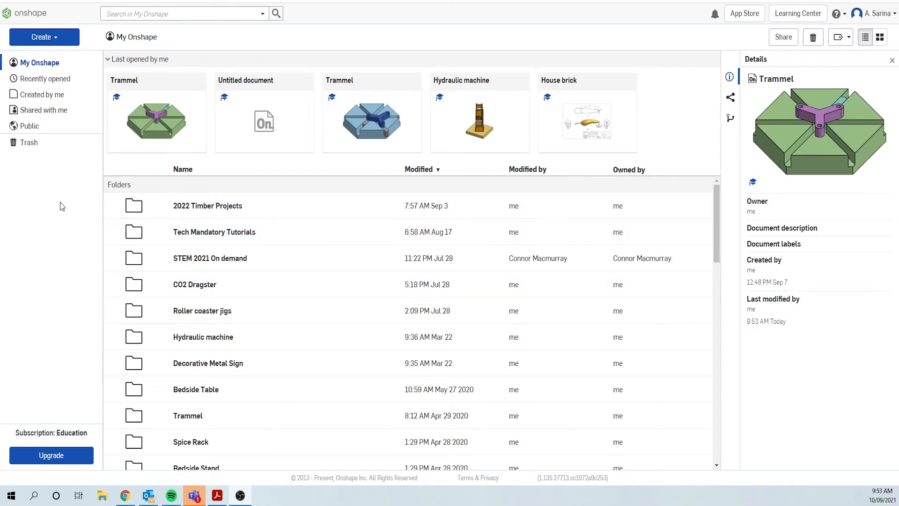
- Open the Trammel document and switch to Assembly 1
left_click(150, 108)
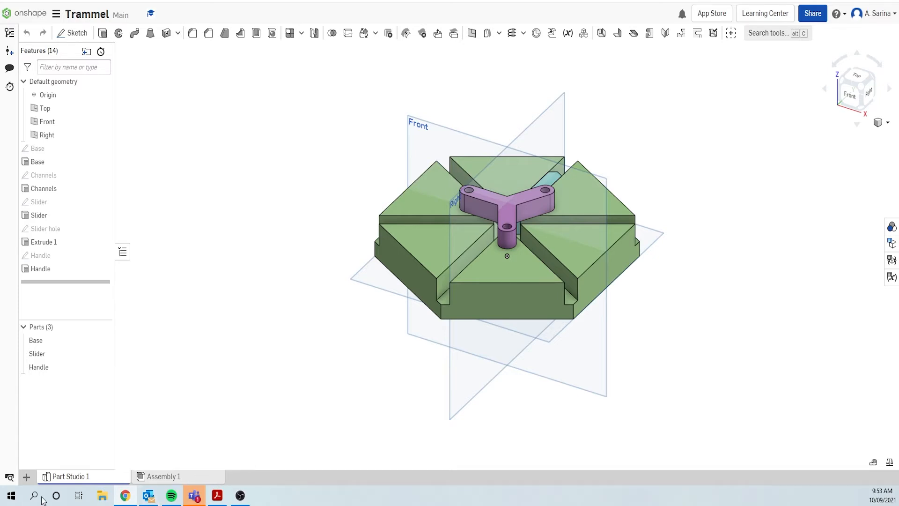
left_click(26, 477)
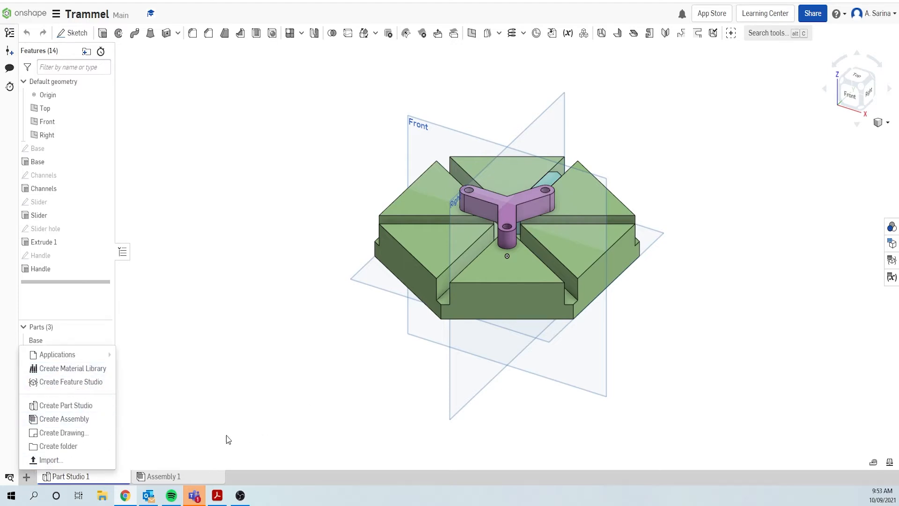
left_click(184, 476)
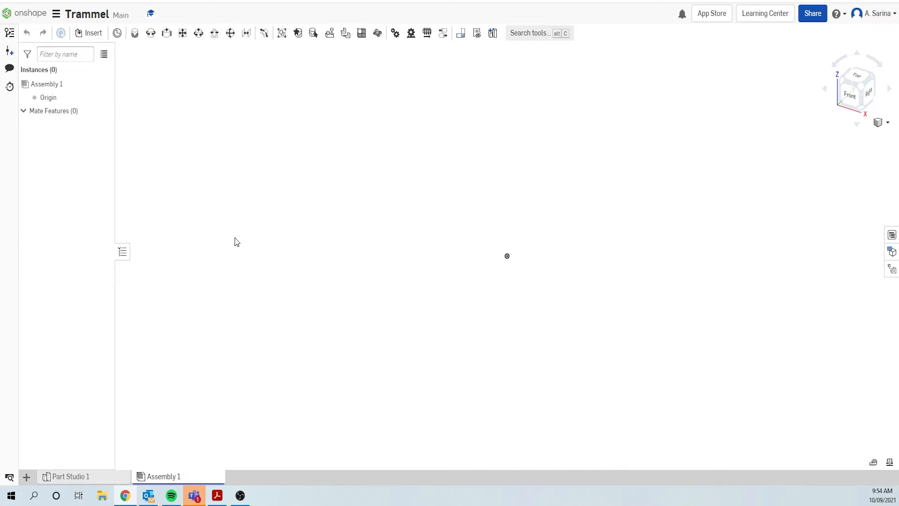
- Insert all the parts of Part Studio 1 into the assembly together
left_click(99, 37)
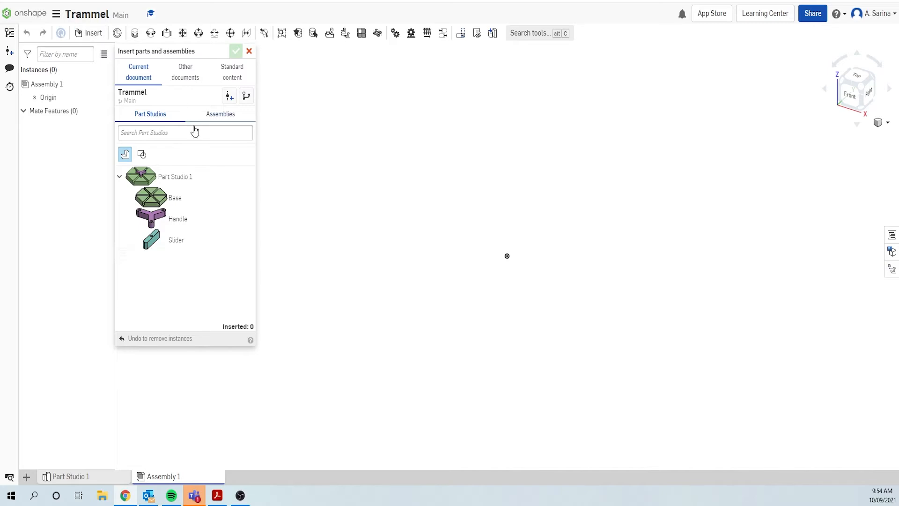
left_click(180, 181)
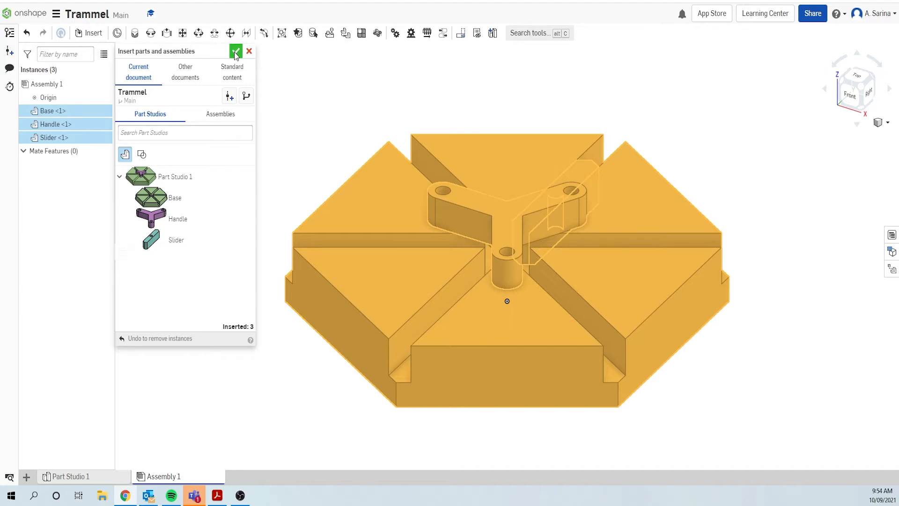
left_click(236, 52)
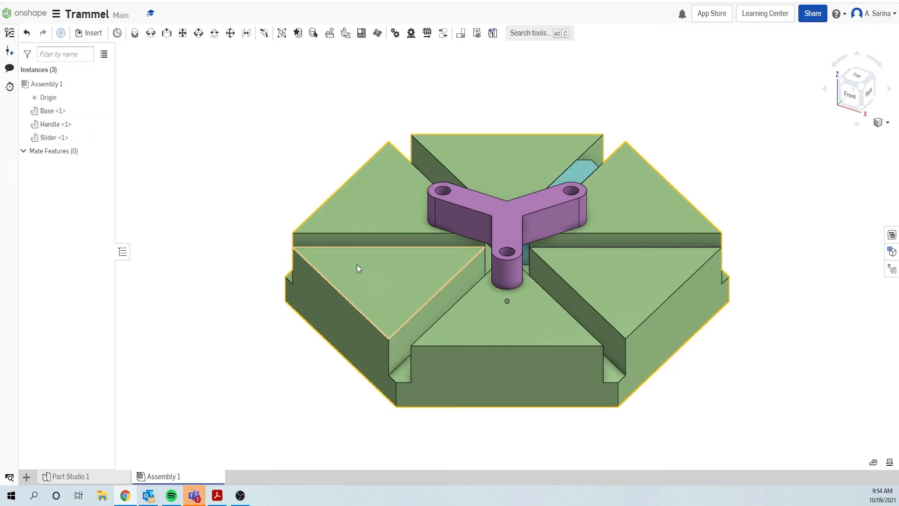
- Fix the Base instance in place and try to move it to test the constraint
right_click(56, 114)
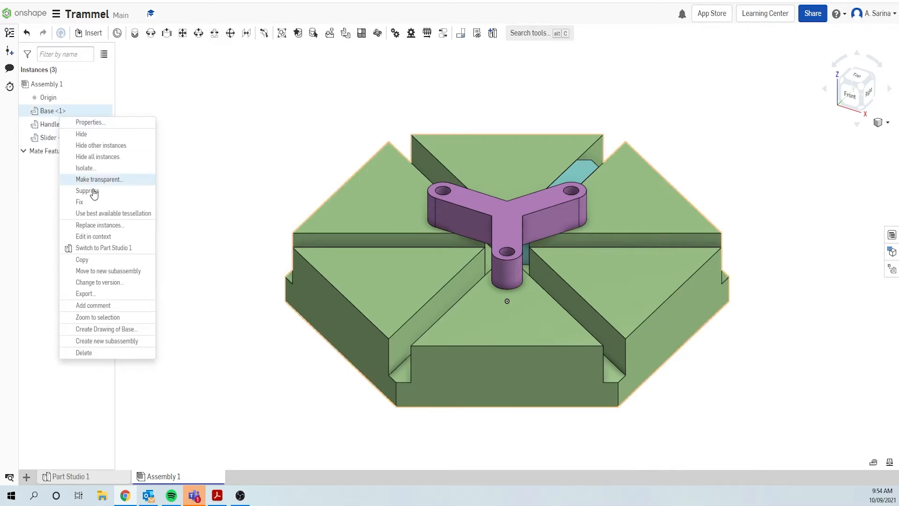
left_click(95, 204)
left_click_drag(382, 265, 274, 139)
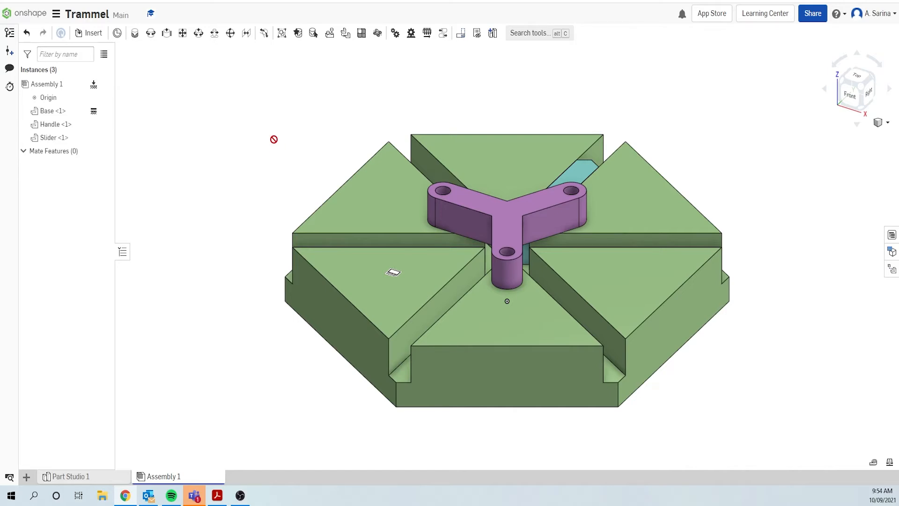
left_click_drag(274, 139, 274, 142)
- Move the handle and the slider off the base so each part lies clear above it
left_click_drag(507, 214, 318, 80)
left_click_drag(550, 202, 583, 90)
scroll(702, 119, "down", 5)
scroll(711, 94, "up", 4)
scroll(717, 77, "up", 3)
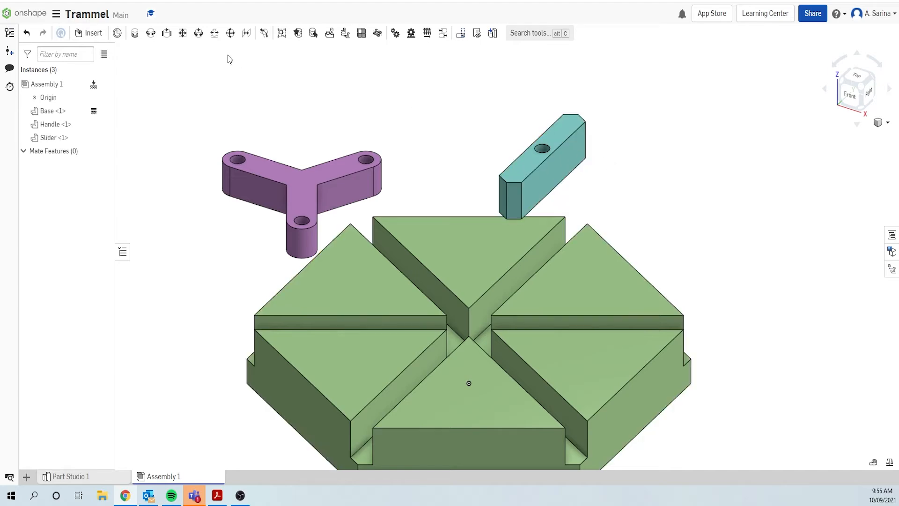
- Insert two more Slider instances and place them in the empty space beside the first slider
left_click(80, 34)
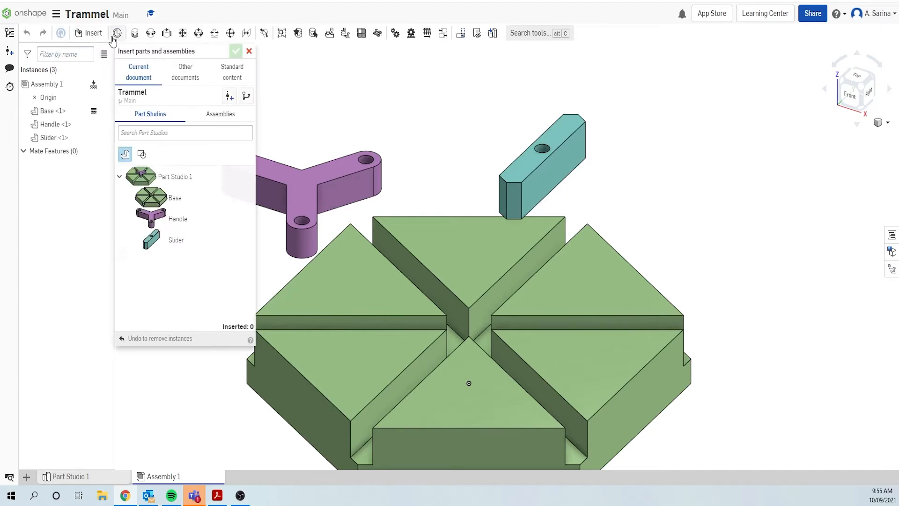
left_click(195, 238)
left_click(723, 154)
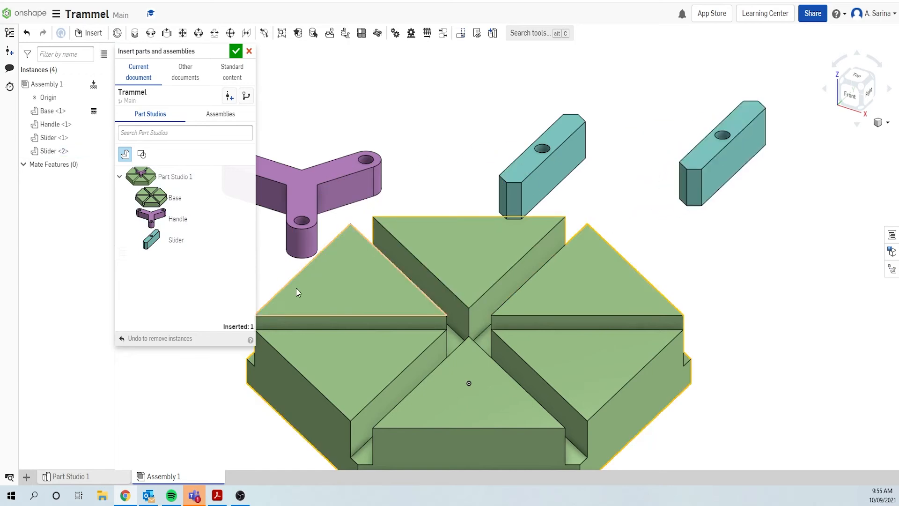
left_click(197, 243)
left_click(838, 224)
left_click_drag(837, 223, 805, 206)
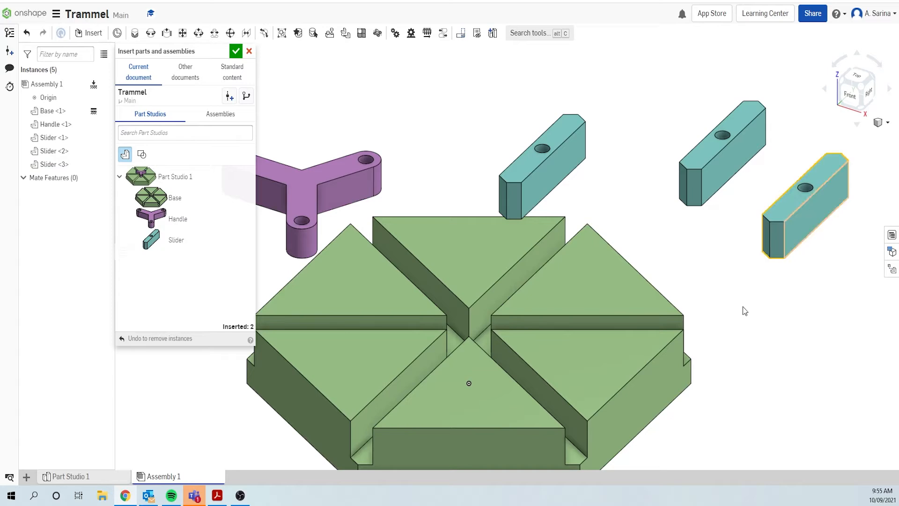
left_click(236, 51)
- Start a planar mate with its first connector at the centre of the first slider's long side face
scroll(622, 195, "down", 5)
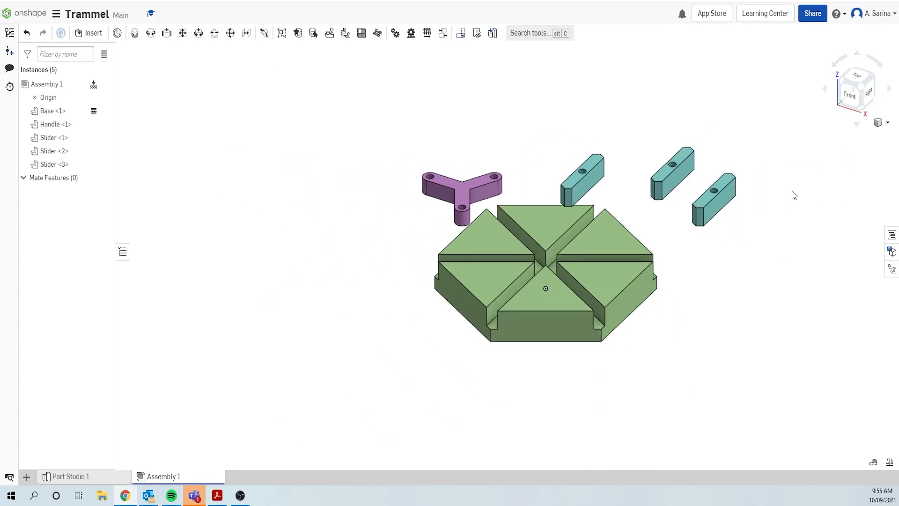
scroll(852, 189, "up", 5)
scroll(852, 190, "down", 2)
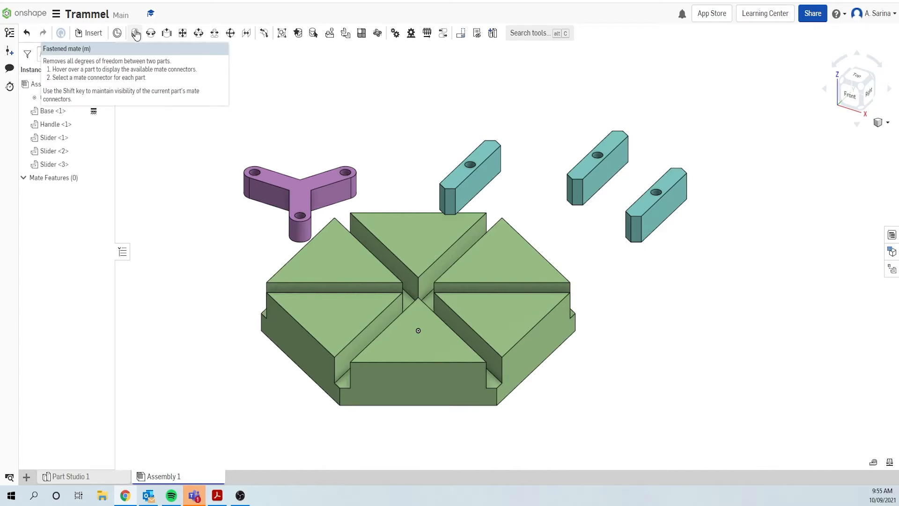
left_click(183, 34)
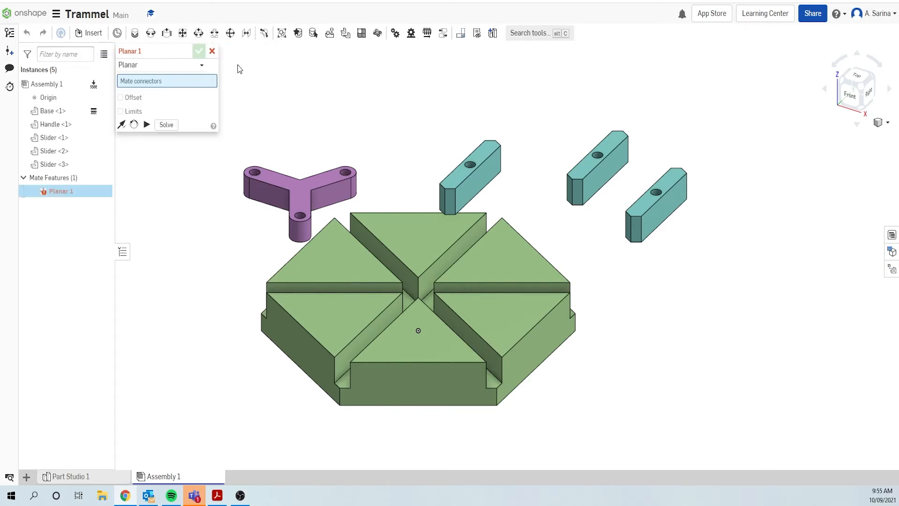
scroll(511, 145, "up", 4)
right_click_drag(513, 246, 499, 227)
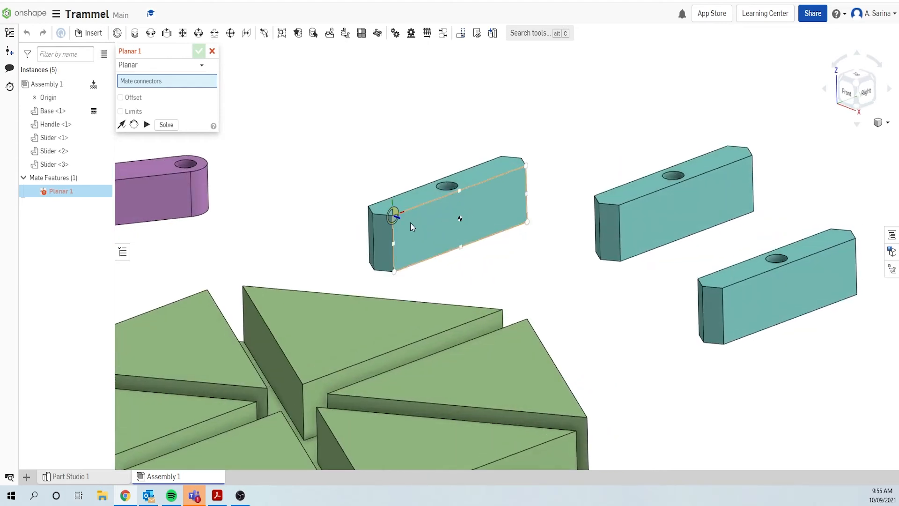
scroll(461, 225, "up", 2)
scroll(464, 215, "up", 1)
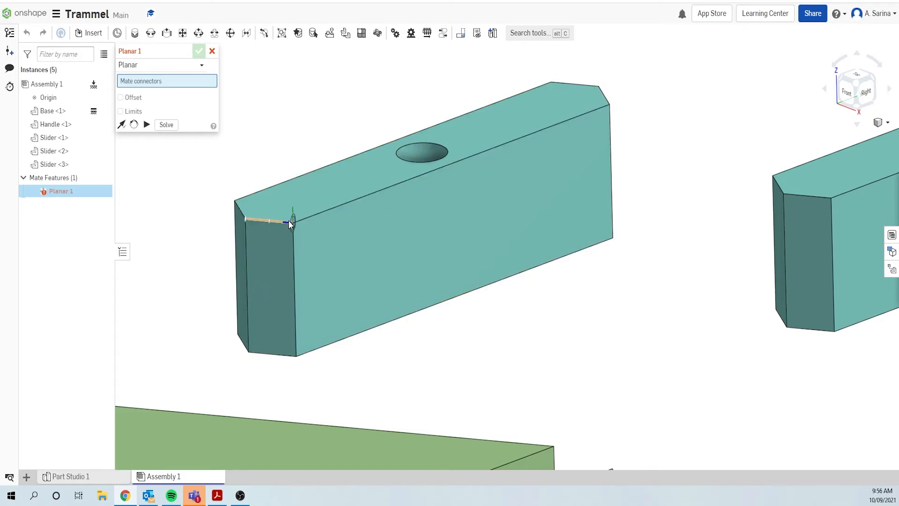
left_click(460, 229)
- Mate the first slider to the centre of a channel's side wall on the base and flip it into the channel
scroll(515, 281, "down", 5)
scroll(600, 363, "down", 2)
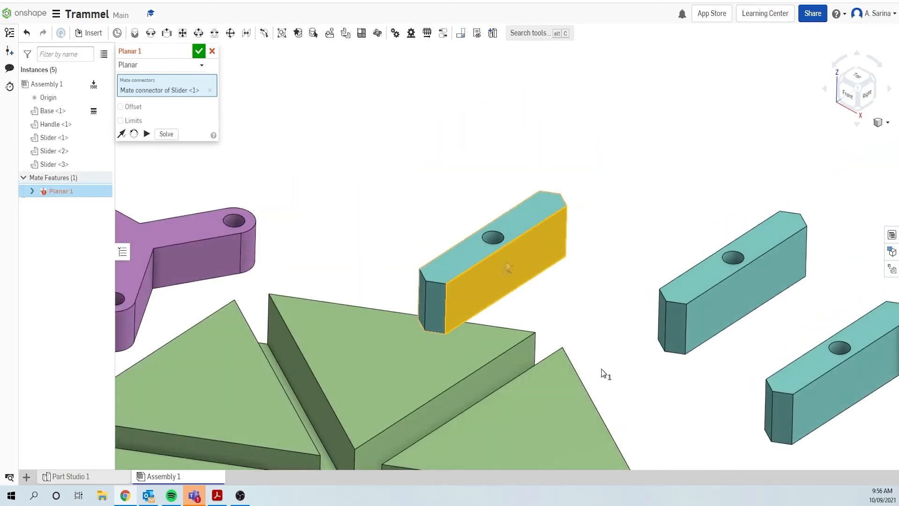
scroll(476, 426, "down", 5)
scroll(476, 426, "up", 4)
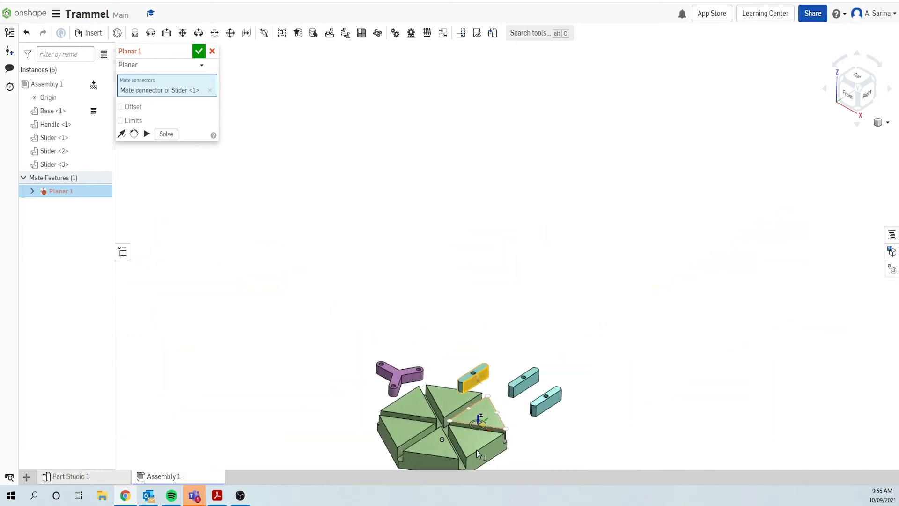
scroll(438, 269, "up", 8)
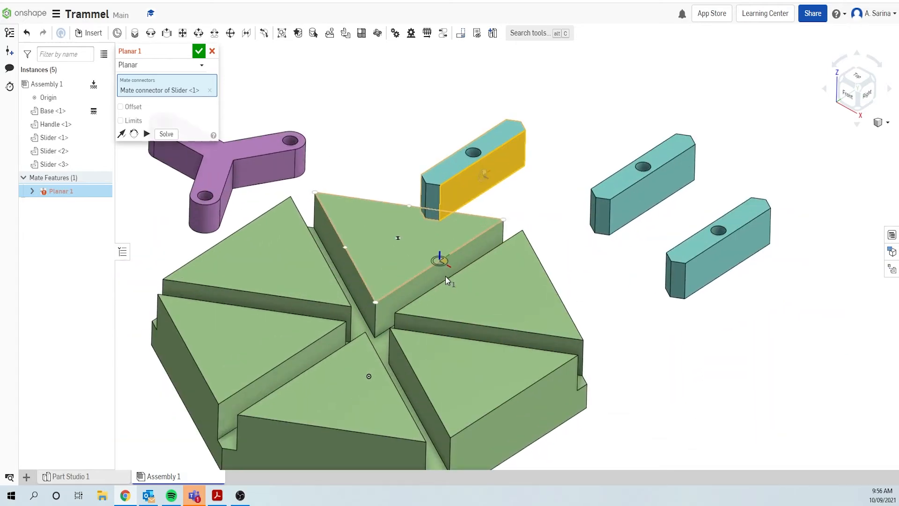
scroll(469, 334, "down", 2)
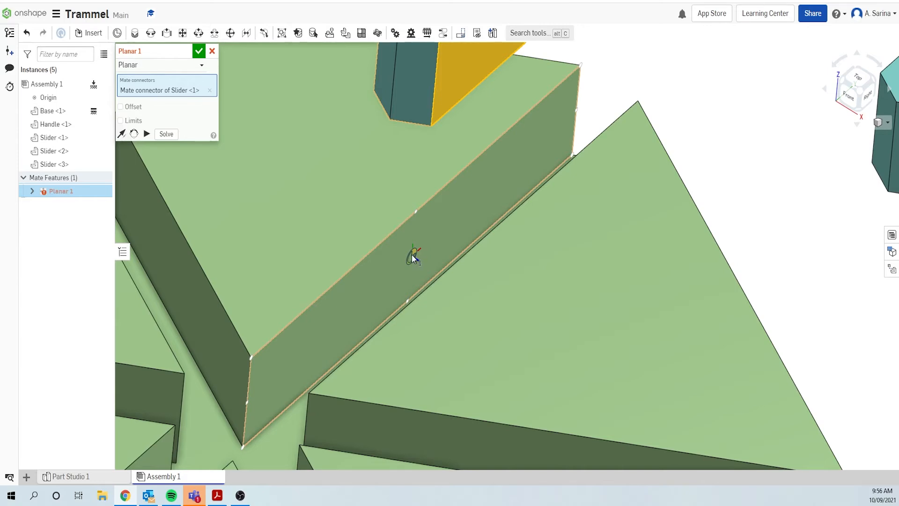
left_click(411, 258)
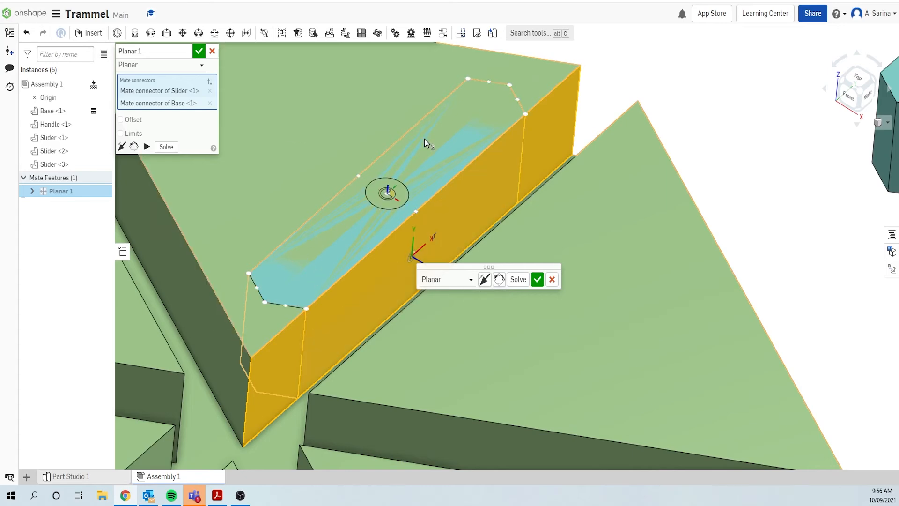
left_click(485, 280)
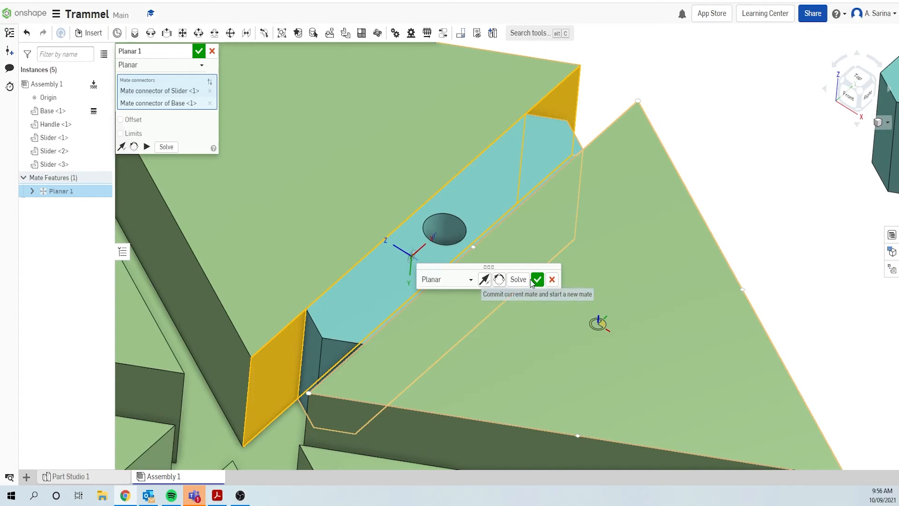
- Limit the first slider's planar mate to 0 mm minimum and maximum in Y and 0 deg minimum and maximum about Z, and accept it
left_click(121, 134)
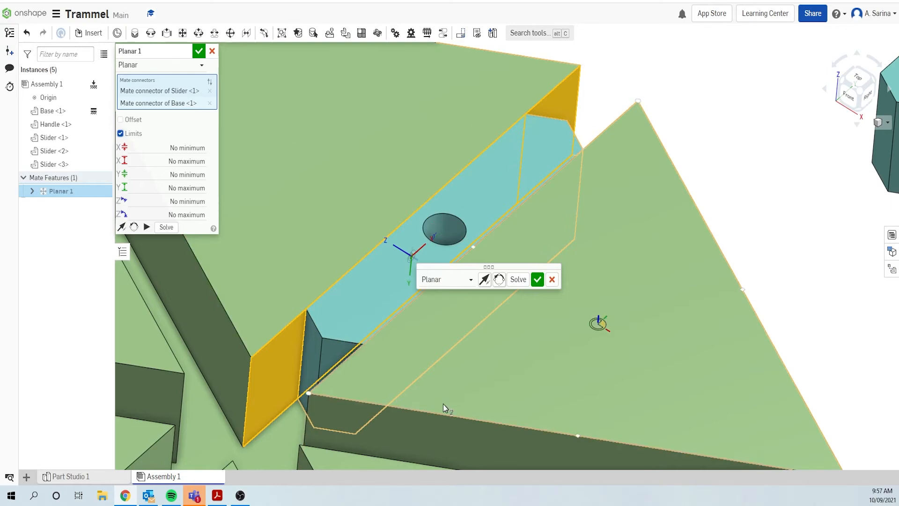
left_click(187, 175)
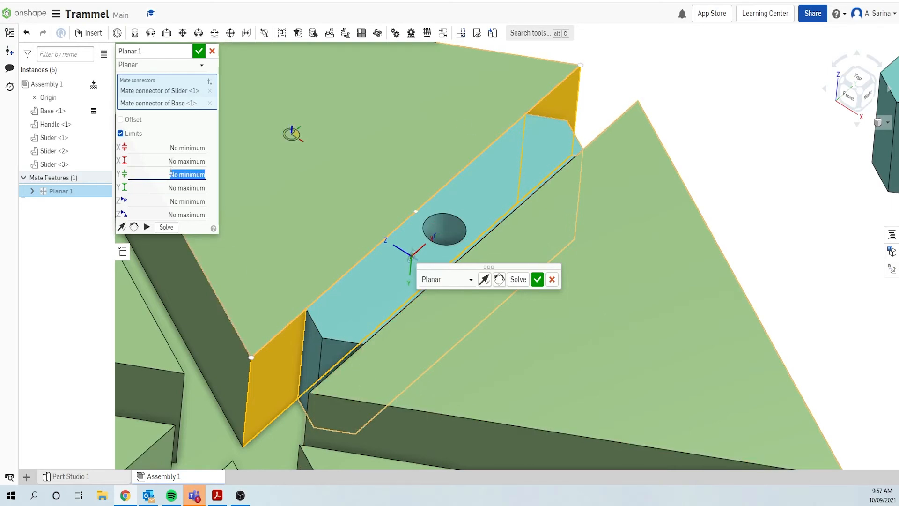
type("0")
key("Tab")
type("0")
key("Tab")
type("0")
key("Tab")
type("0")
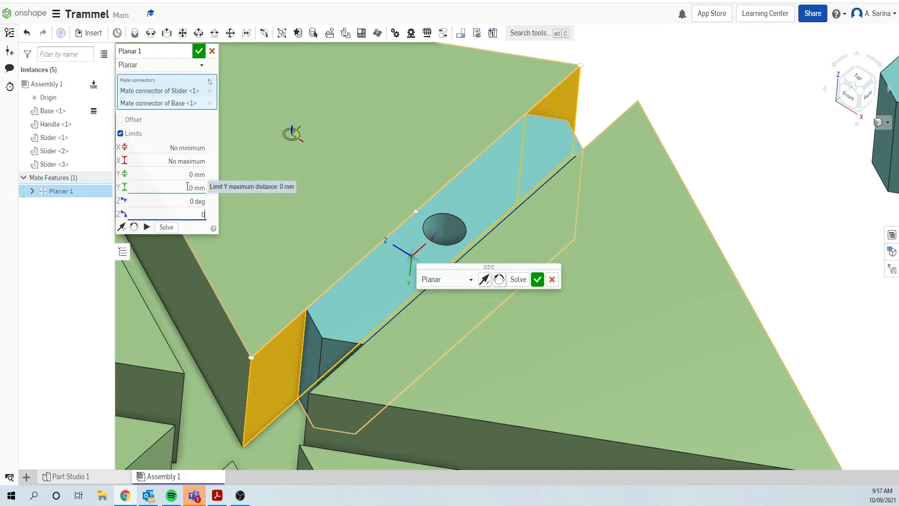
key("Tab")
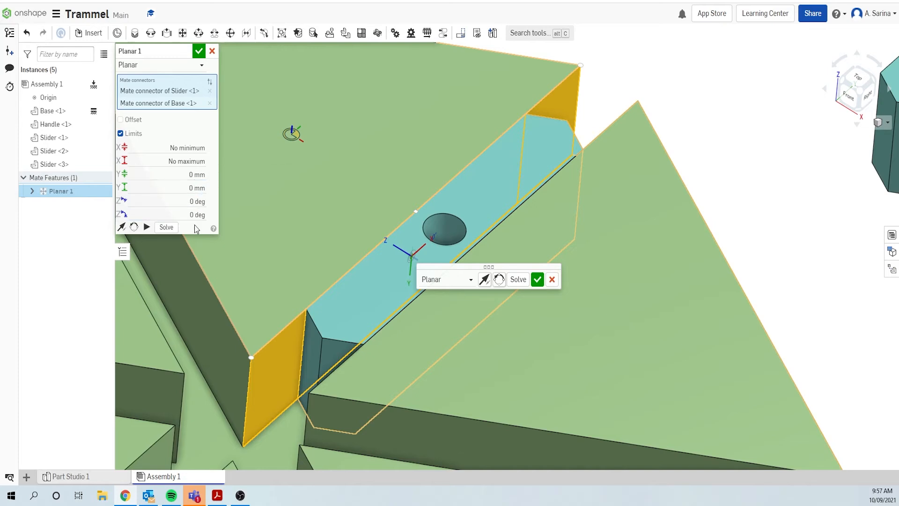
left_click(198, 52)
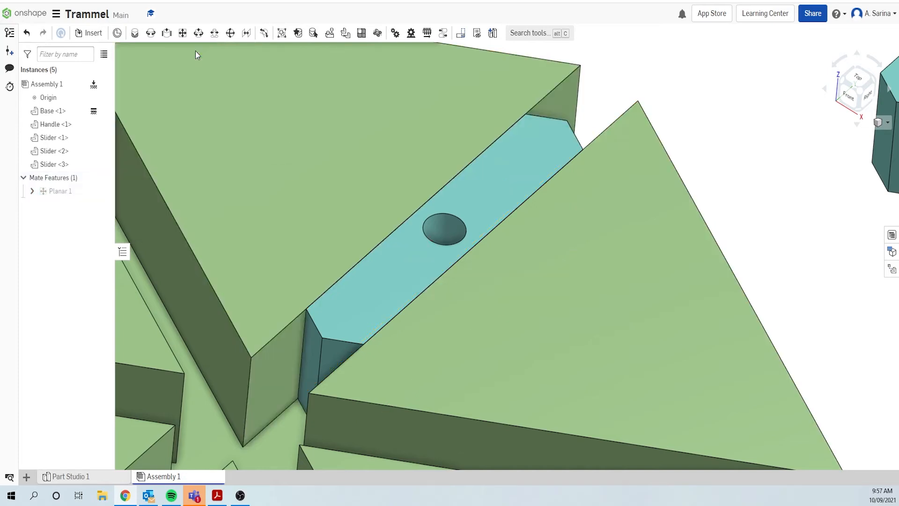
- Start a second planar mate with its first connector at the centre of the second slider's long side face
scroll(319, 144, "down", 5)
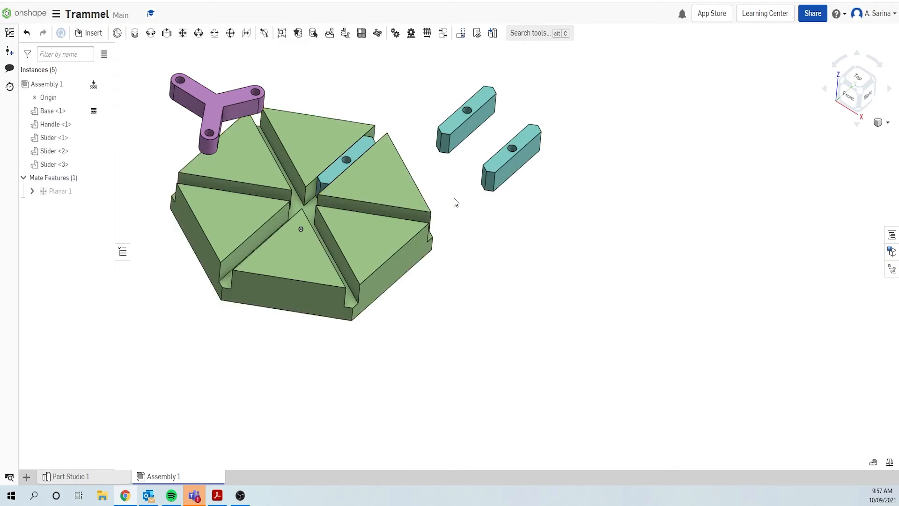
left_click(168, 34)
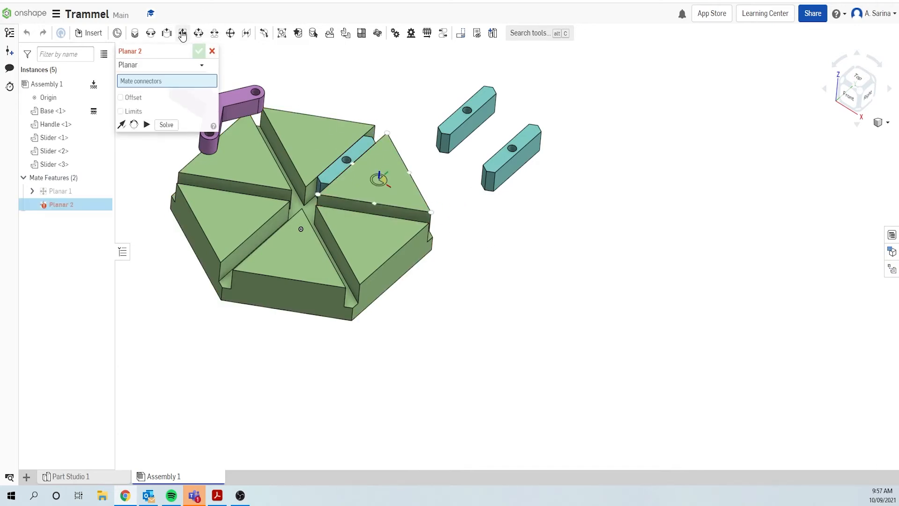
right_click_drag(491, 252, 484, 235)
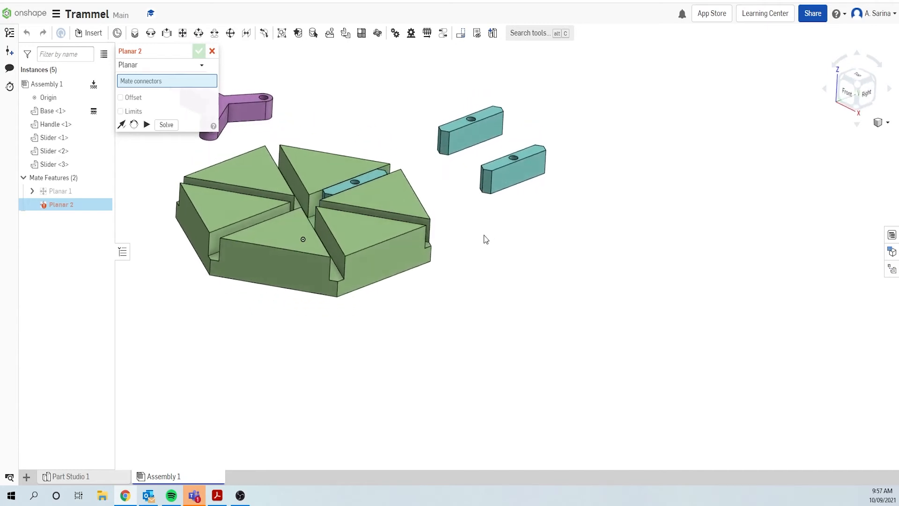
scroll(473, 150, "up", 3)
scroll(489, 163, "up", 2)
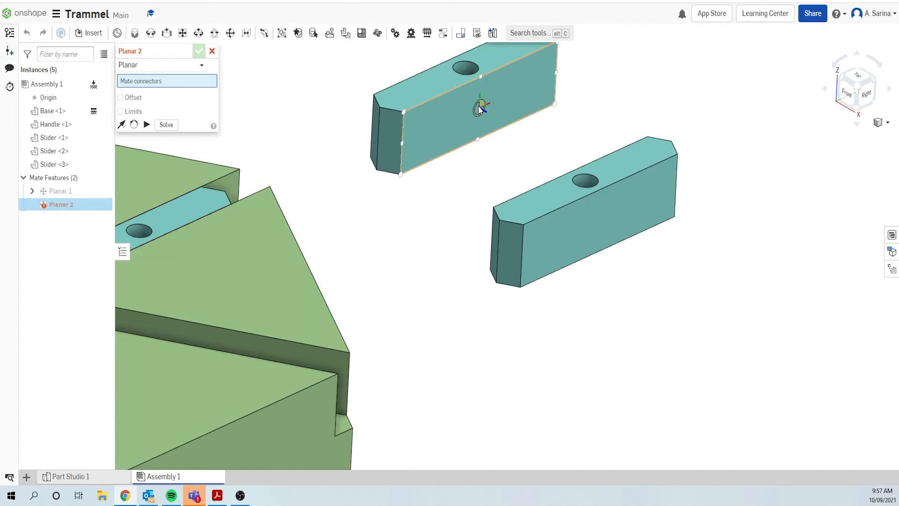
left_click(479, 108)
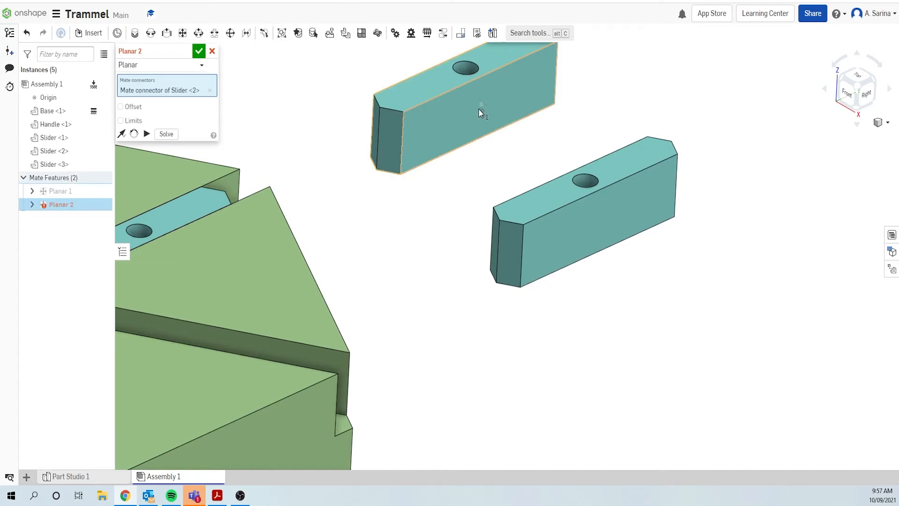
- Mate the second slider to the centre of the adjacent empty channel's side wall on the base and accept the mate
right_click_drag(402, 305, 376, 446)
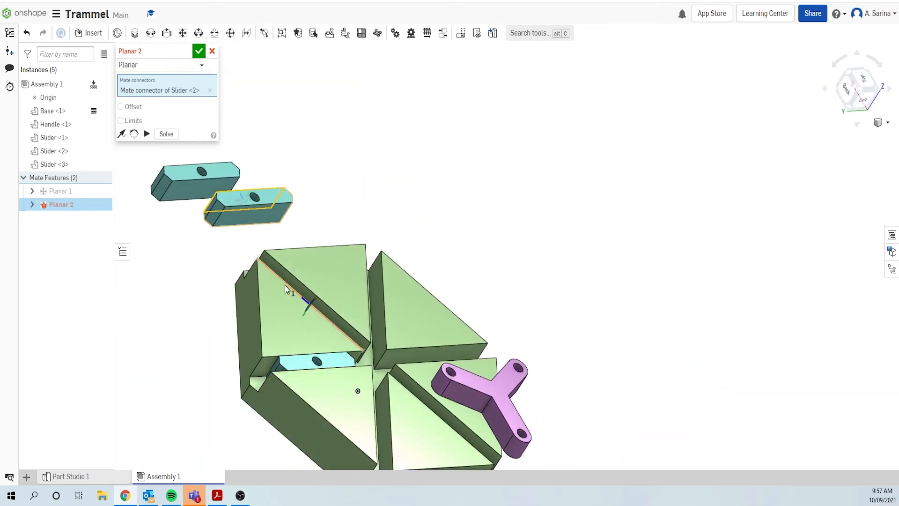
scroll(328, 316, "up", 4)
scroll(306, 301, "up", 5)
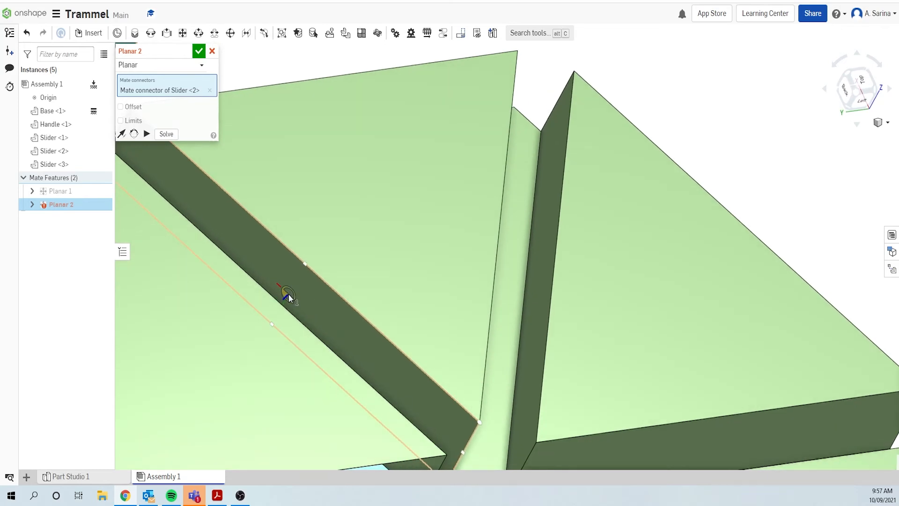
left_click(289, 293)
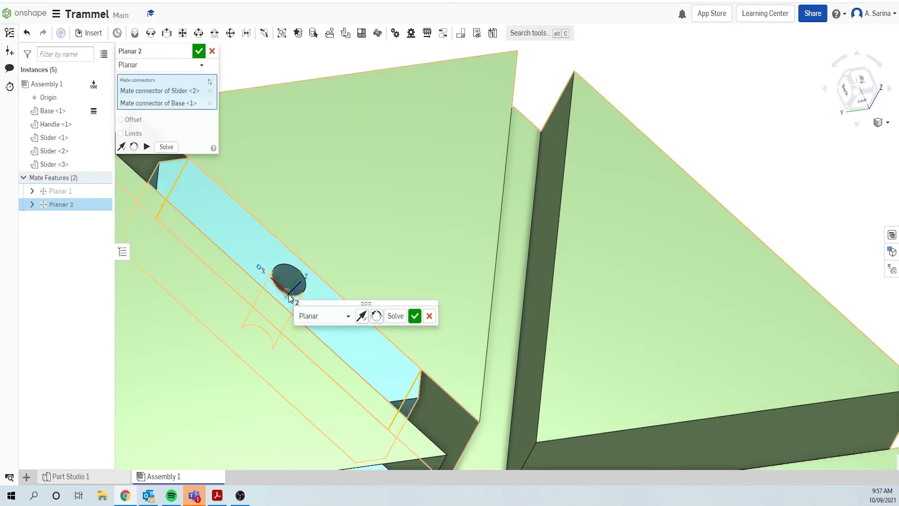
scroll(283, 298, "down", 6)
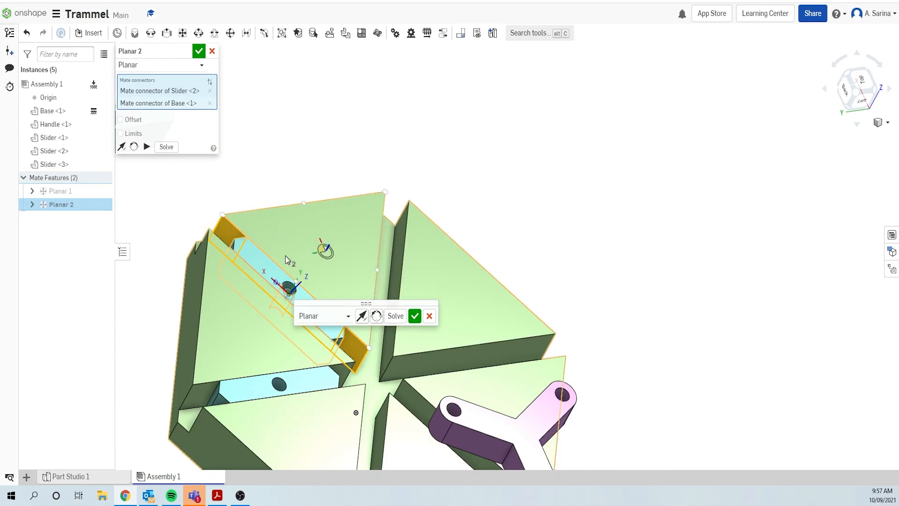
left_click(413, 317)
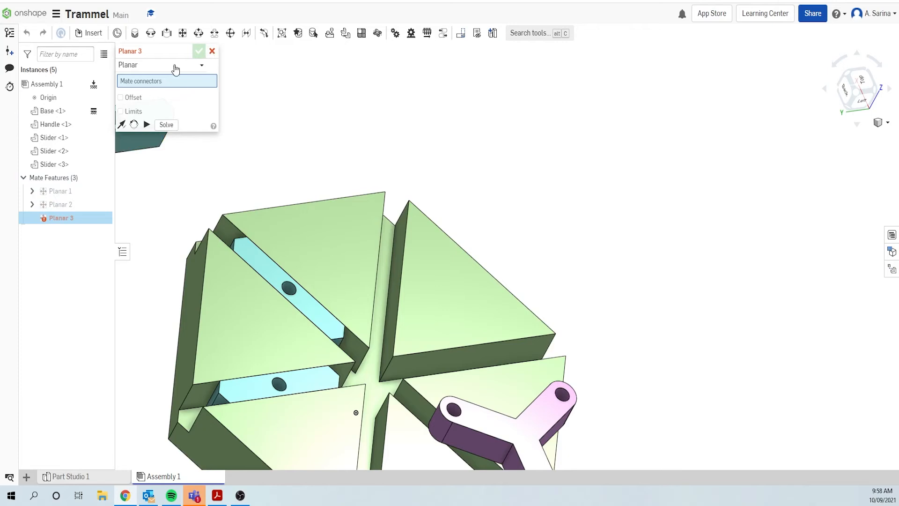
left_click(213, 53)
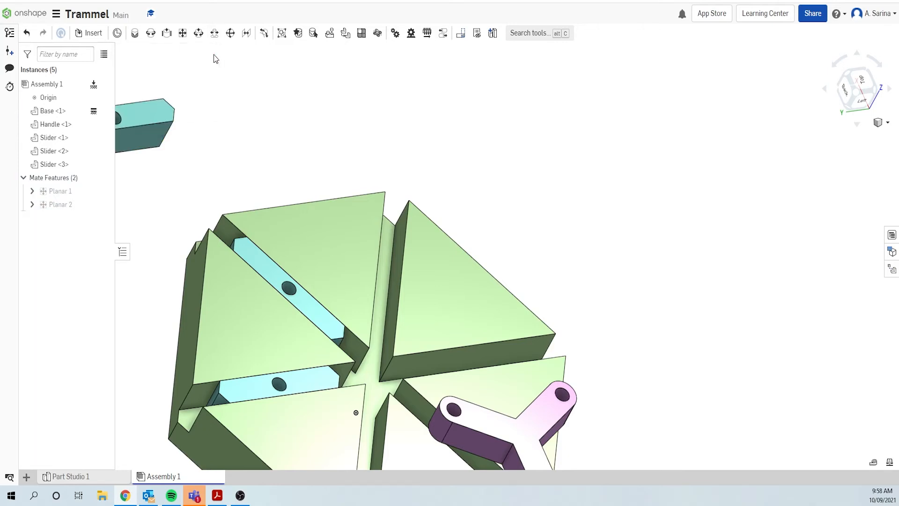
- Limit the second slider's planar mate to 0 mm minimum and maximum in Y and 0 deg minimum and maximum about Z
left_click(60, 205)
double_click(60, 204)
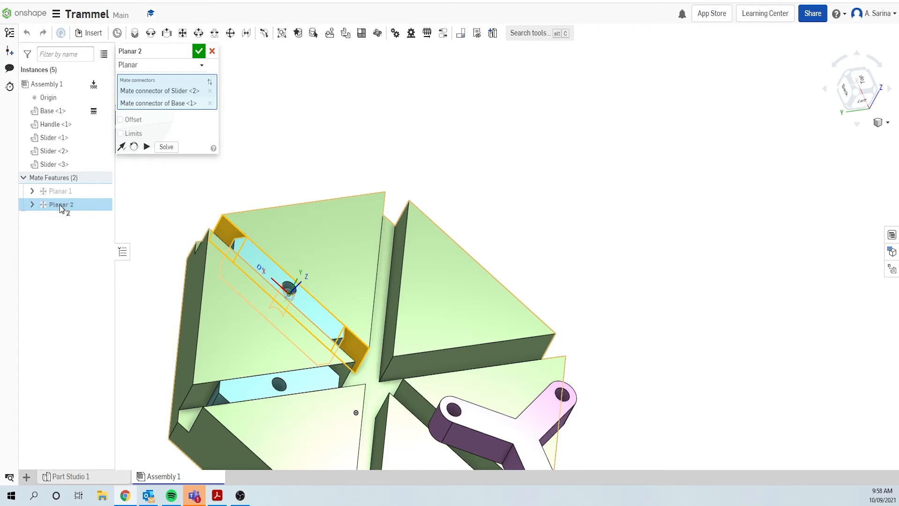
left_click(121, 134)
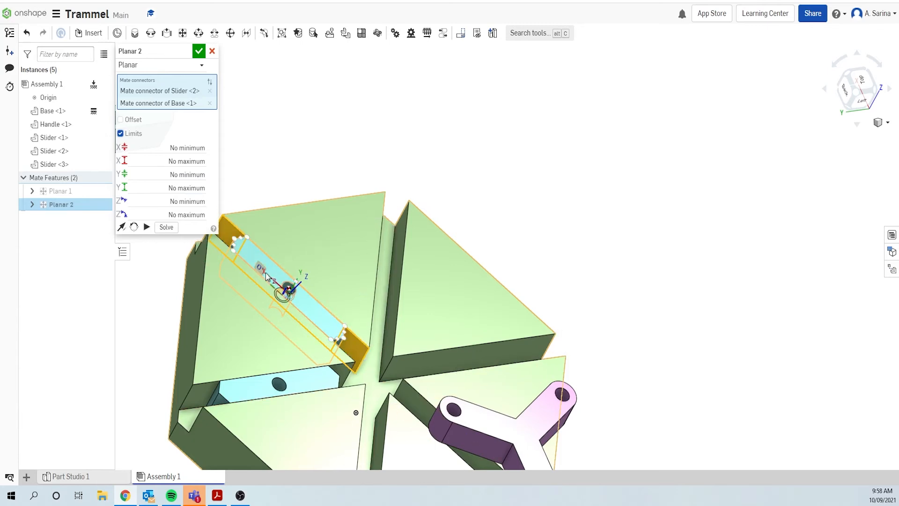
left_click(175, 174)
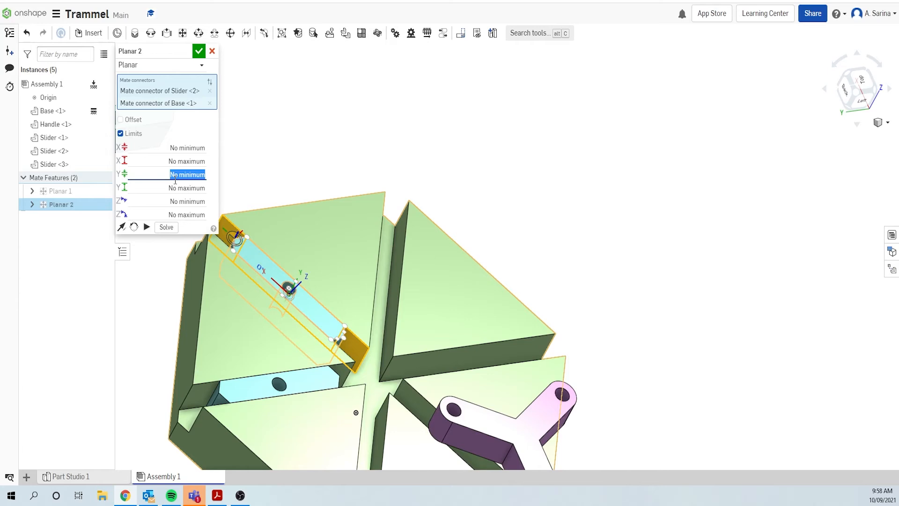
type("0")
key("Tab")
type("0")
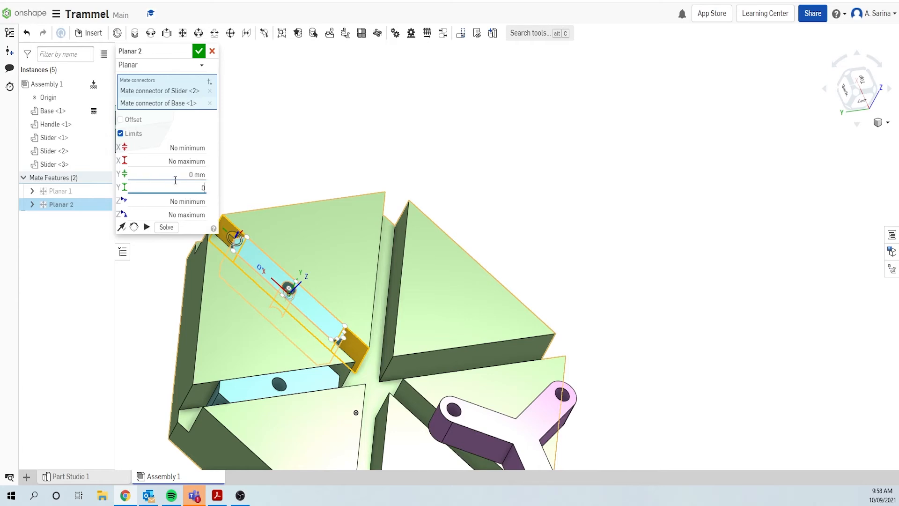
key("Tab")
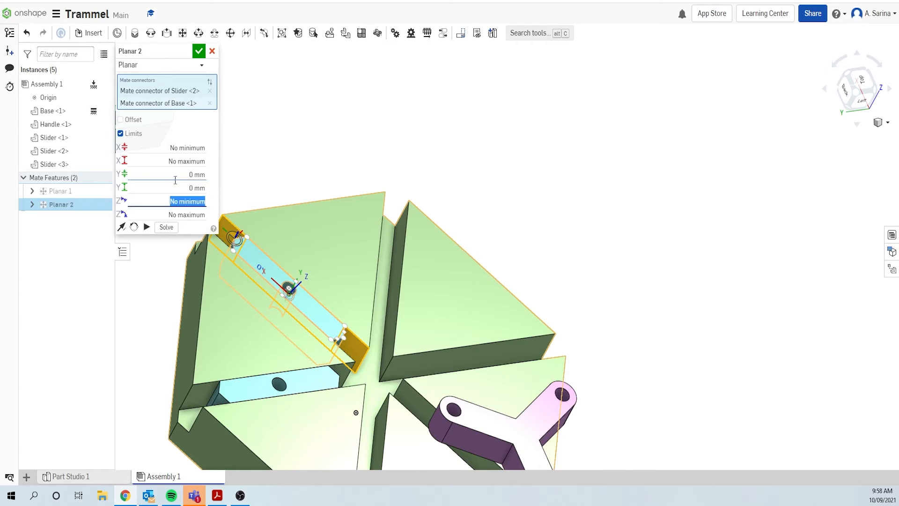
type("0")
key("Tab")
type("0")
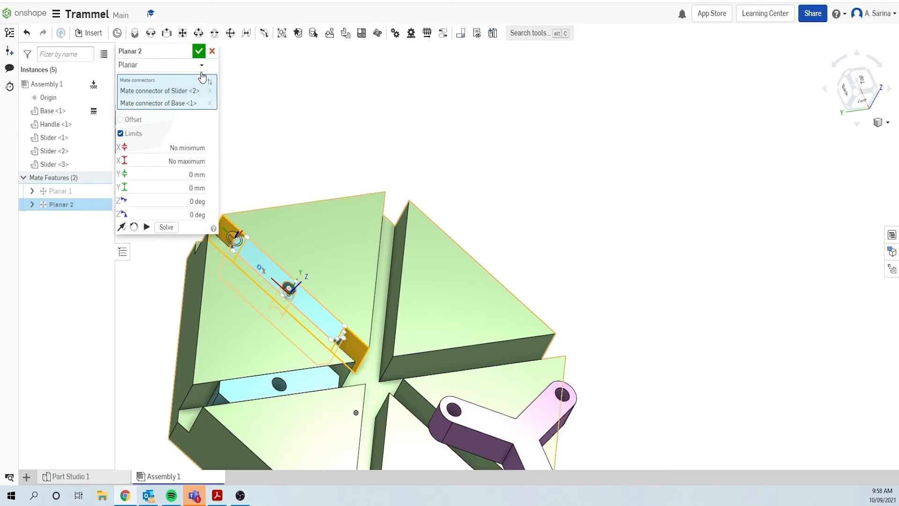
left_click(198, 55)
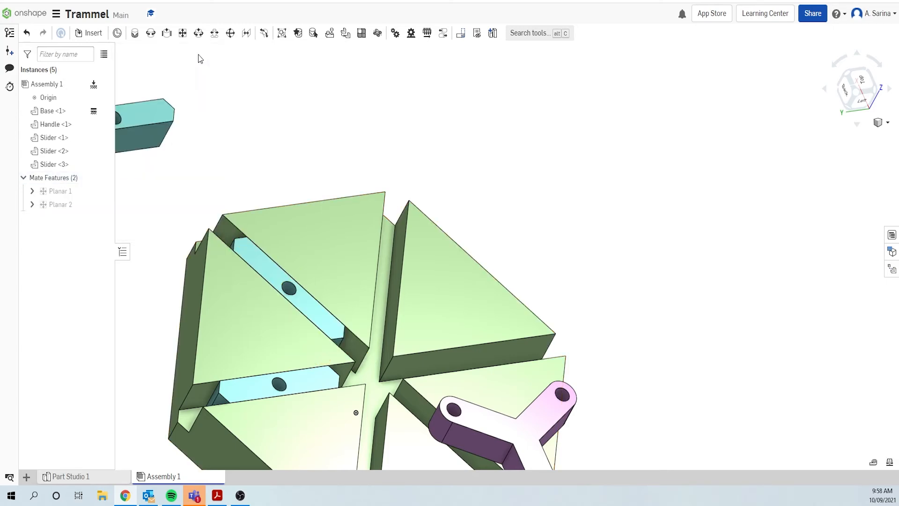
- Start a third planar mate with its first connector at the centre of the third slider's long side face
scroll(316, 227, "down", 5)
right_click_drag(458, 241, 463, 194)
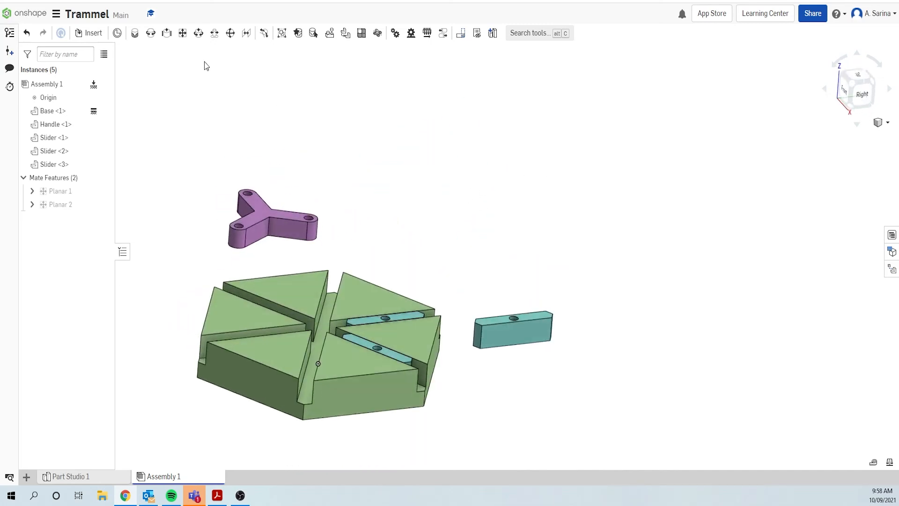
left_click(184, 34)
scroll(500, 372, "up", 3)
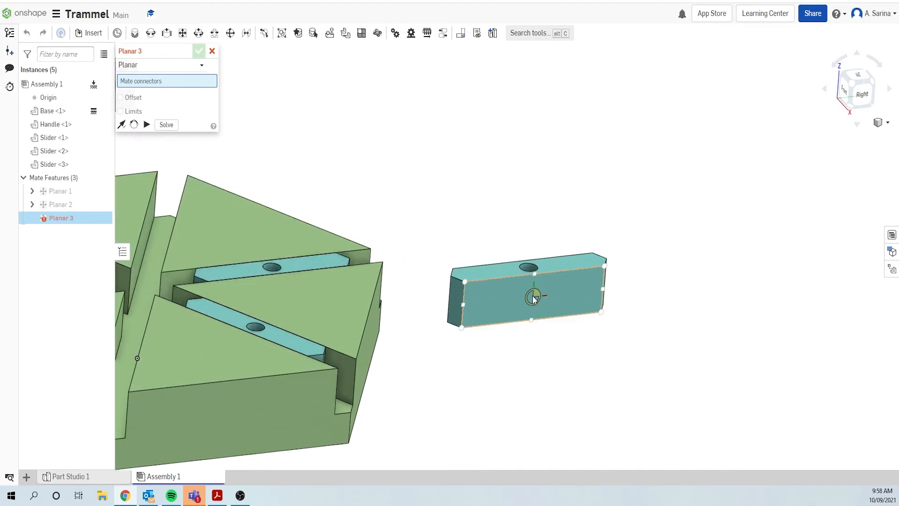
left_click(533, 299)
- Mate the third slider to the centre of the remaining channel's side wall on the base and flip it into the channel
right_click_drag(491, 450, 560, 457)
scroll(331, 397, "up", 5)
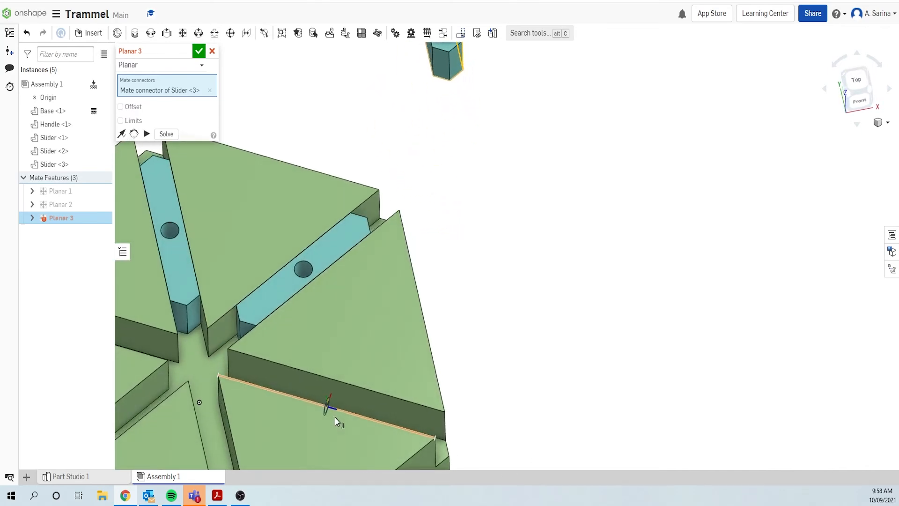
right_click_drag(540, 377, 443, 410)
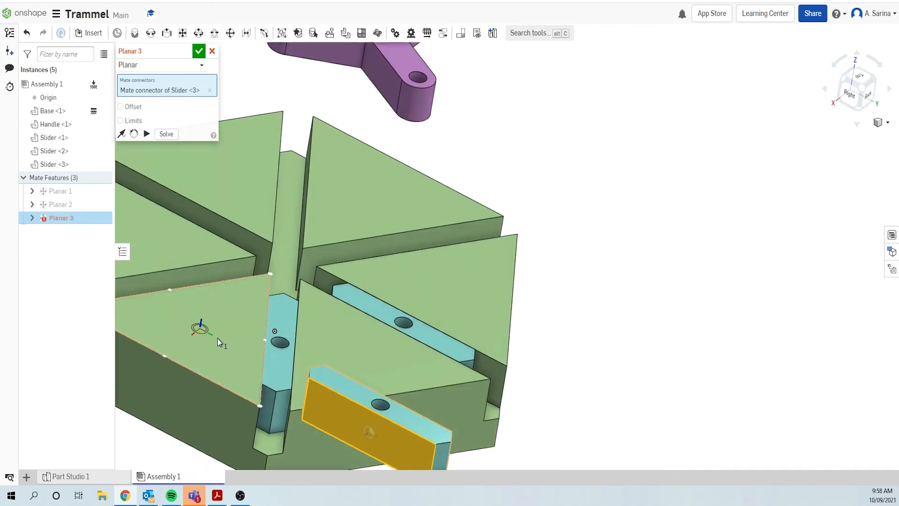
scroll(470, 237, "down", 2)
scroll(354, 227, "up", 5)
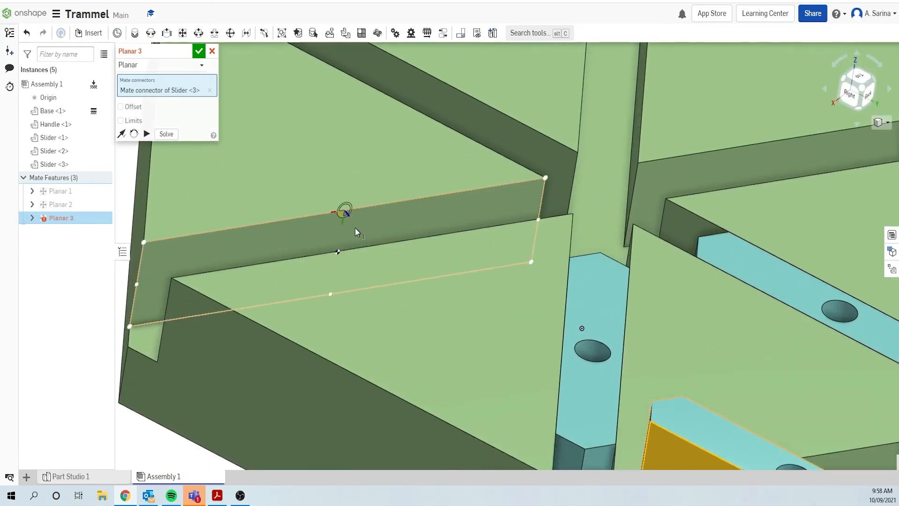
right_click_drag(344, 235, 344, 249)
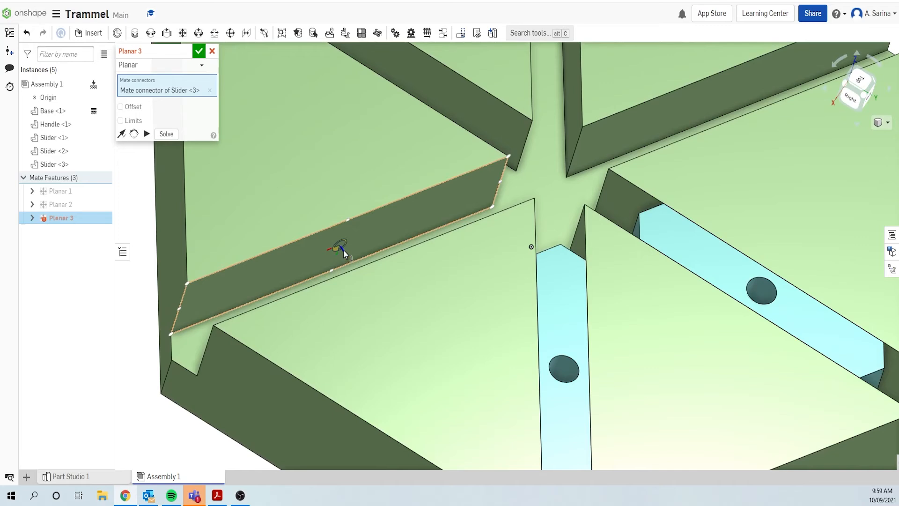
left_click(341, 250)
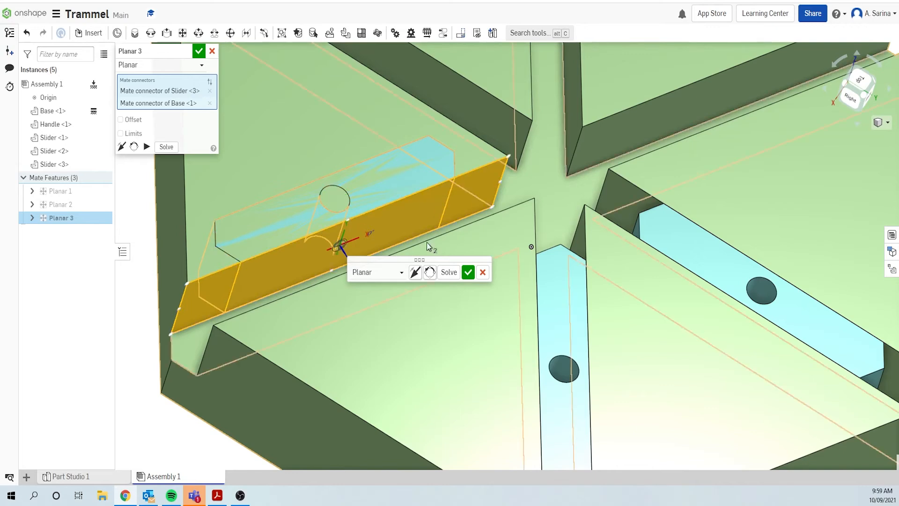
left_click(415, 273)
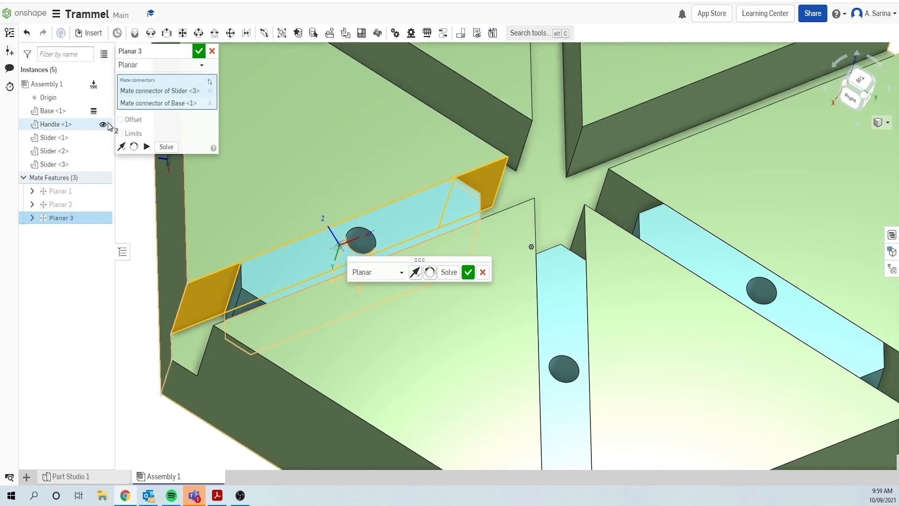
- Limit the third slider's planar mate to 0 mm minimum and maximum in Y and 0 deg minimum and maximum about Z, and accept it
left_click(121, 133)
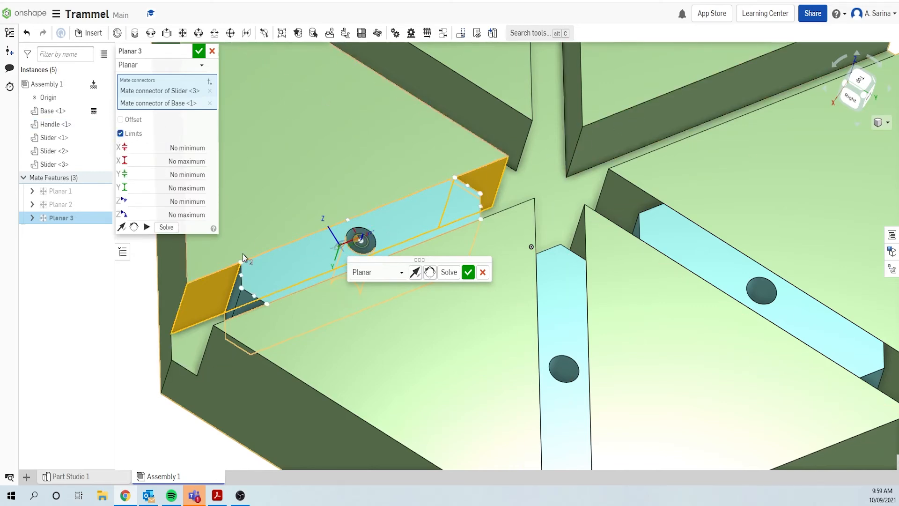
left_click(155, 174)
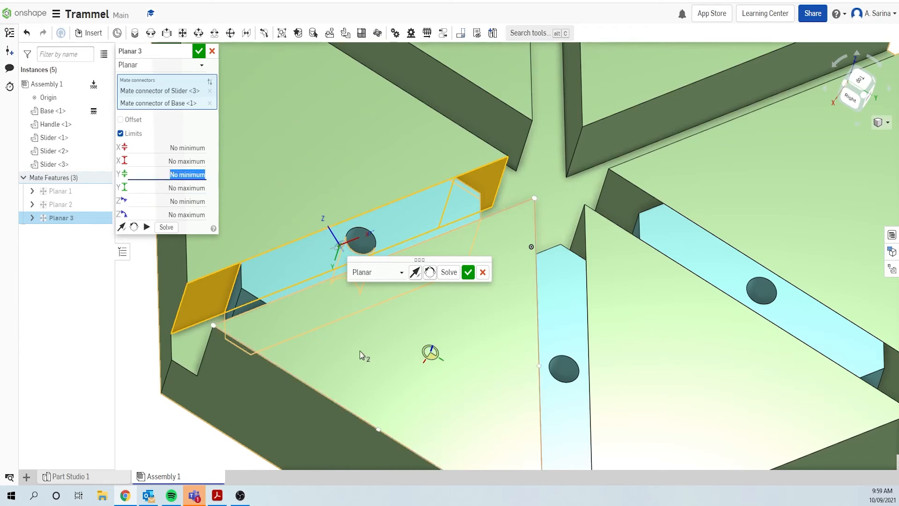
type("0")
key("Tab")
type("0")
key("Tab")
type("0")
key("Tab")
type("0")
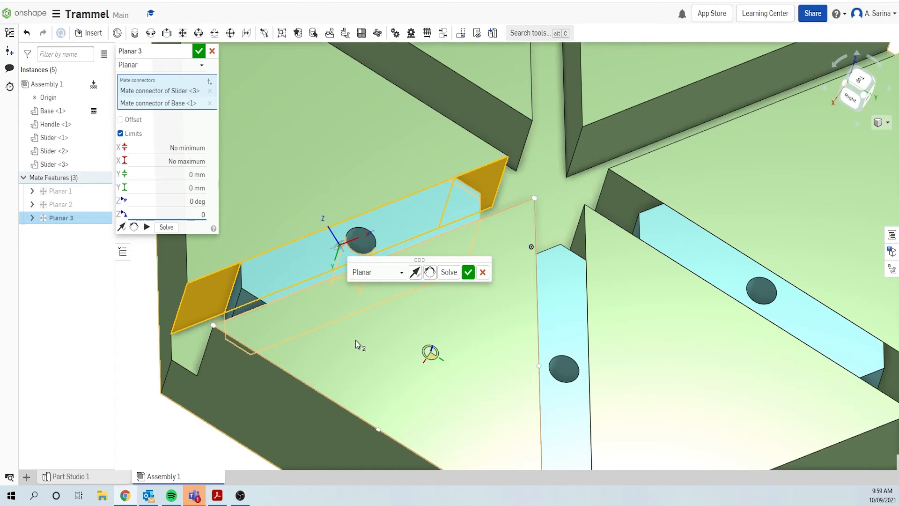
left_click(199, 50)
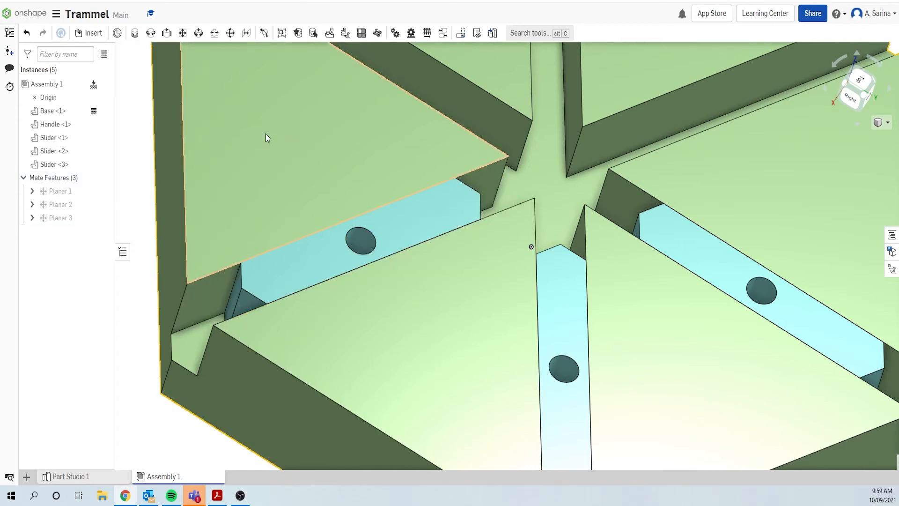
- Move the three sliders outward along their channels in the base to test their sliding motion
scroll(370, 189, "down", 5)
scroll(370, 189, "down", 3)
right_click_drag(576, 282, 546, 273)
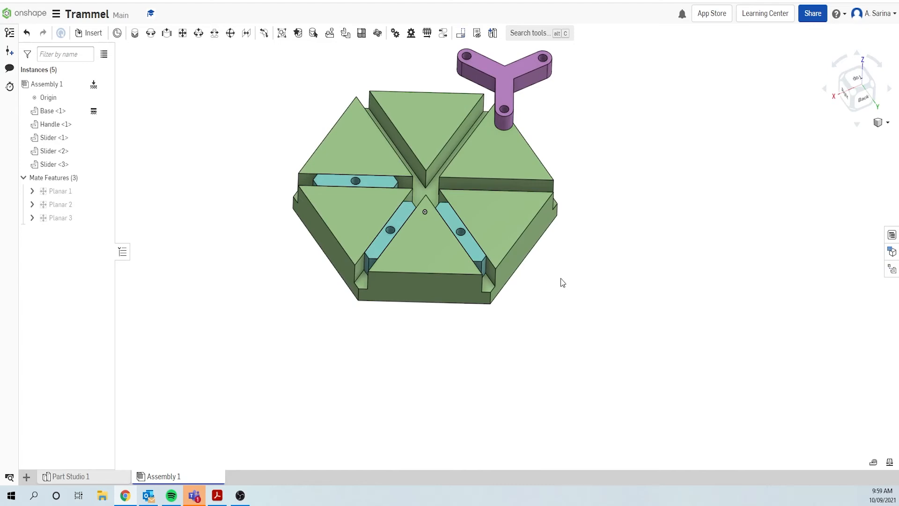
left_click(451, 223)
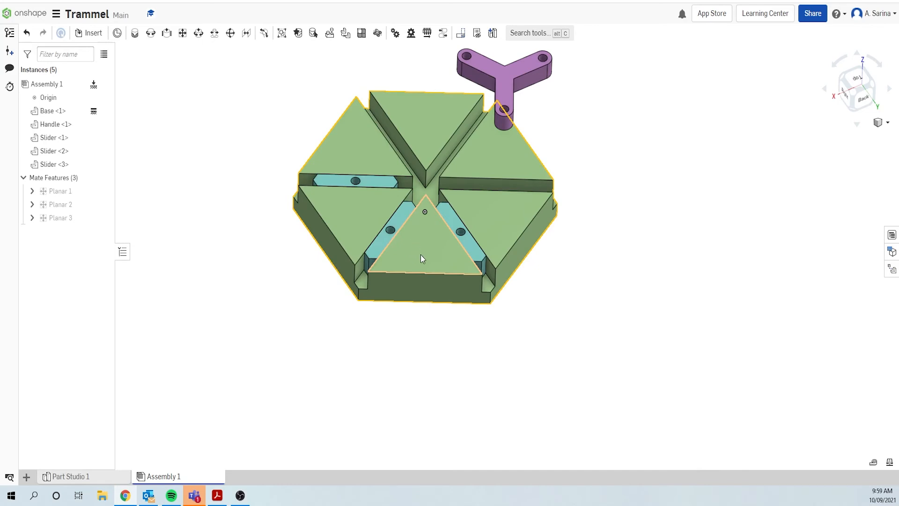
left_click(422, 228)
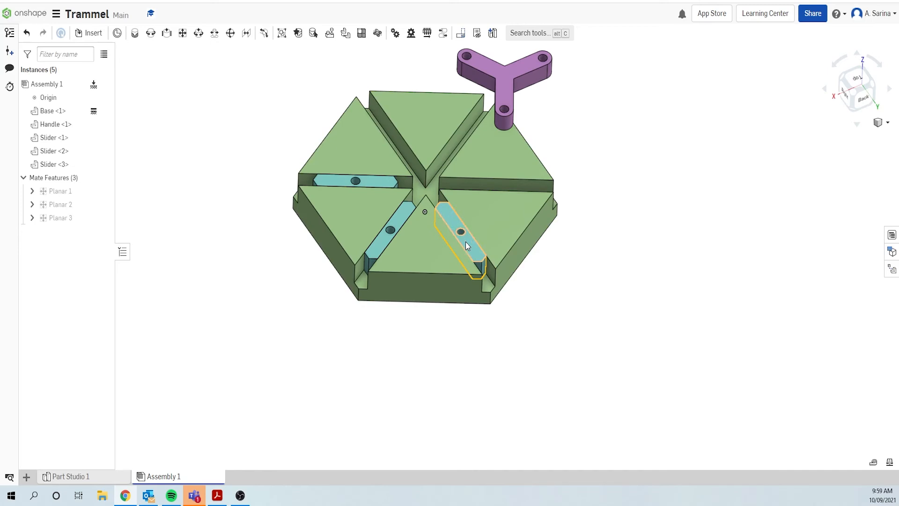
left_click_drag(471, 249, 476, 274)
left_click_drag(370, 182, 347, 200)
left_click_drag(459, 129, 371, 248)
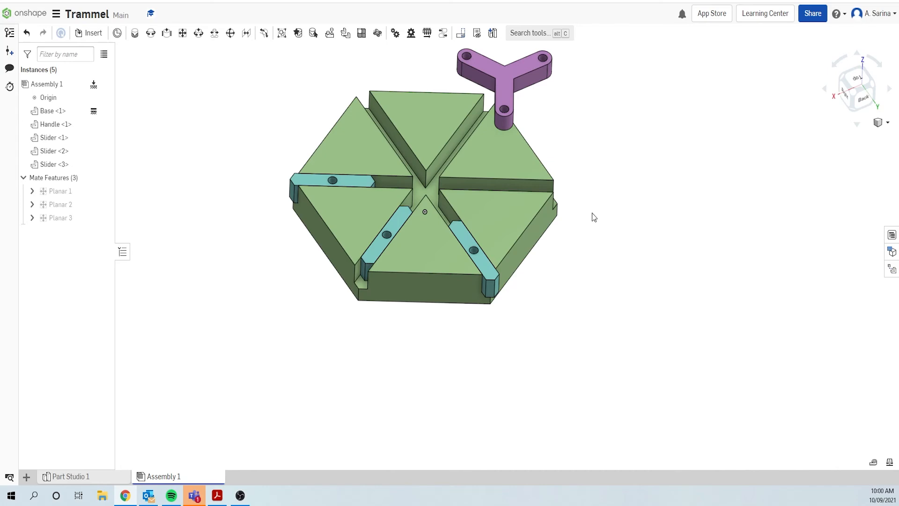
- Hide the base so that only the handle and the three sliders are shown
mouse_move(595, 285)
right_mouse_down()
mouse_move(598, 261)
mouse_move(583, 271)
mouse_move(586, 285)
right_mouse_up()
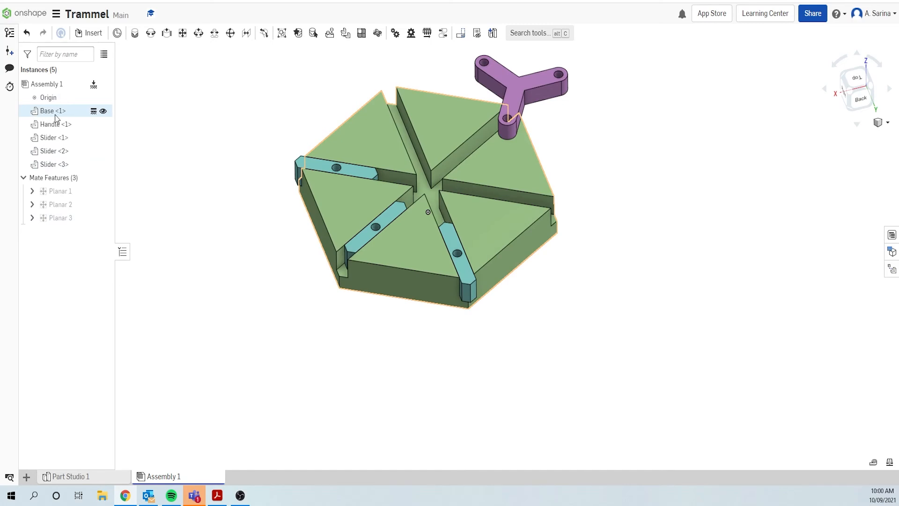
left_click(104, 112)
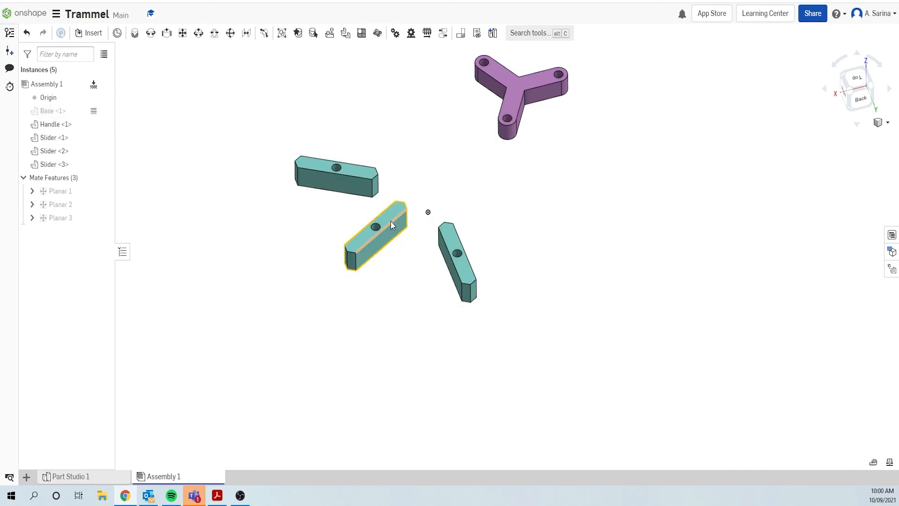
mouse_move(606, 305)
right_mouse_down()
mouse_move(615, 279)
mouse_move(609, 295)
right_mouse_up()
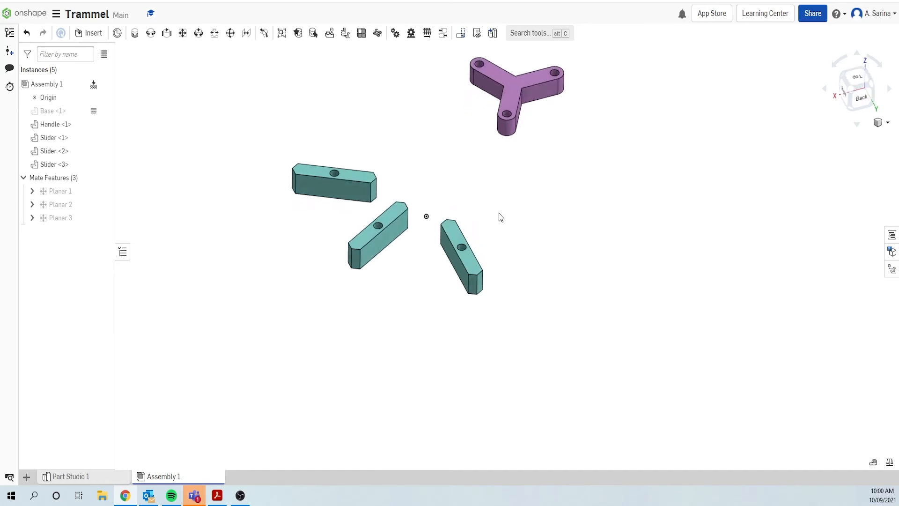
- Add a revolute mate between the underside of one handle arm's hole and the top of the first slider's hole
left_click(150, 34)
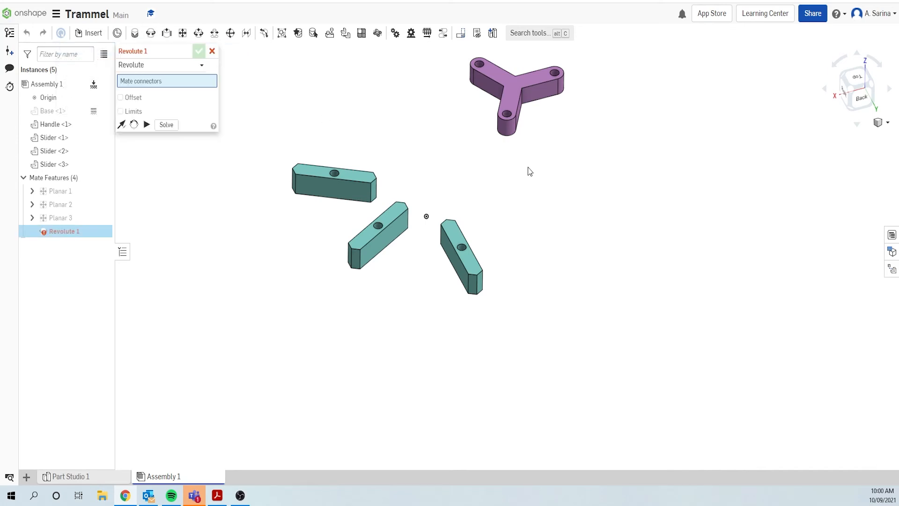
right_click_drag(648, 258, 611, 183)
scroll(502, 148, "up", 6)
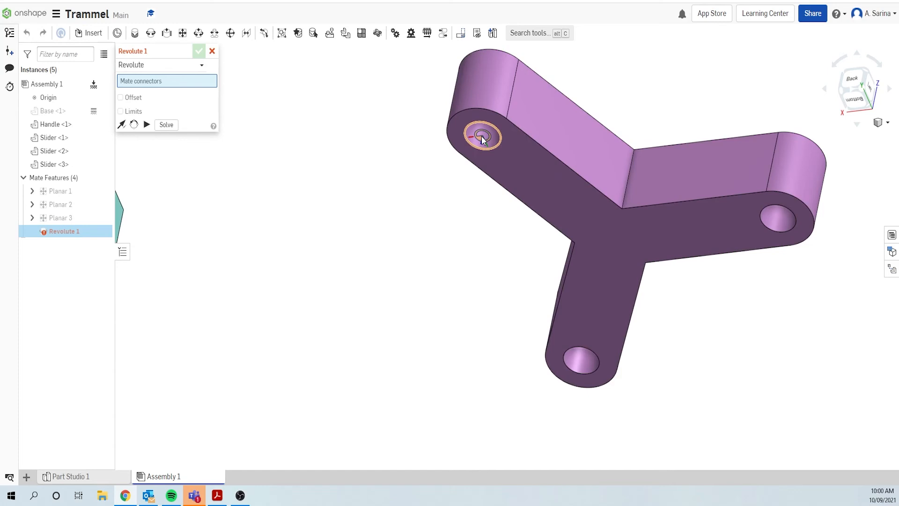
left_click(482, 140)
right_click_drag(433, 287, 395, 383)
scroll(422, 310, "down", 4)
scroll(440, 319, "down", 3)
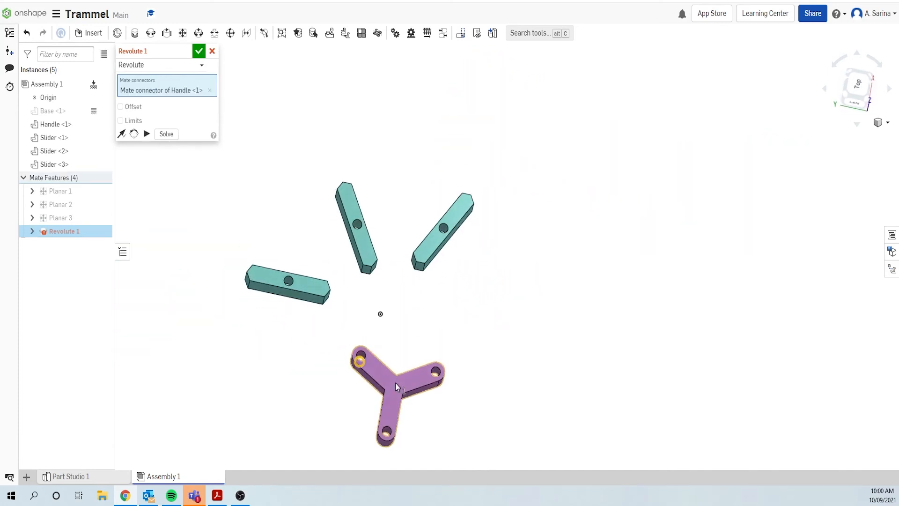
scroll(288, 280, "up", 5)
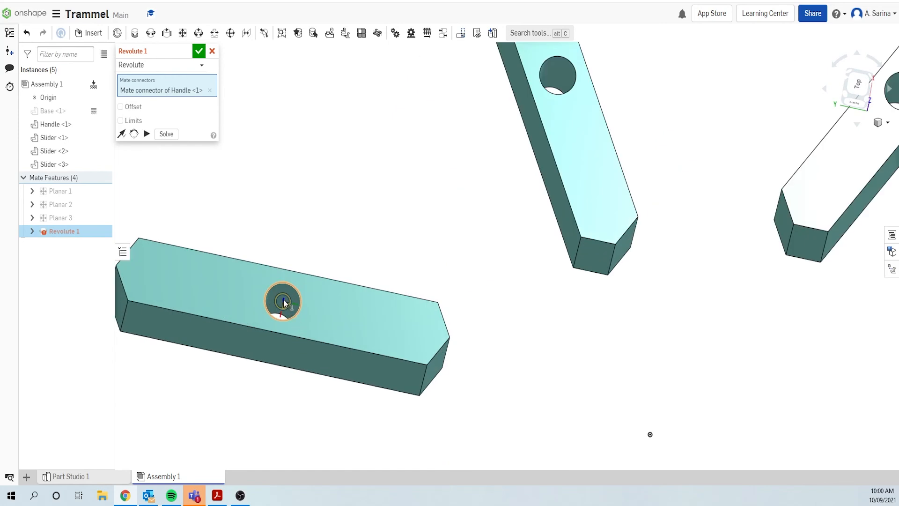
left_click(283, 301)
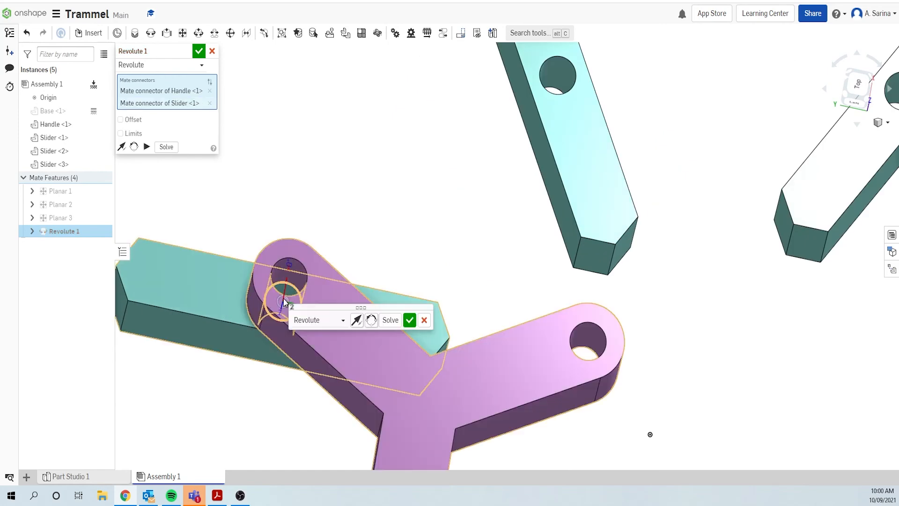
left_click(410, 320)
- Add a revolute mate from the underside of a second handle arm's hole to the top of the second slider's hole, solve it and accept
scroll(530, 343, "down", 6)
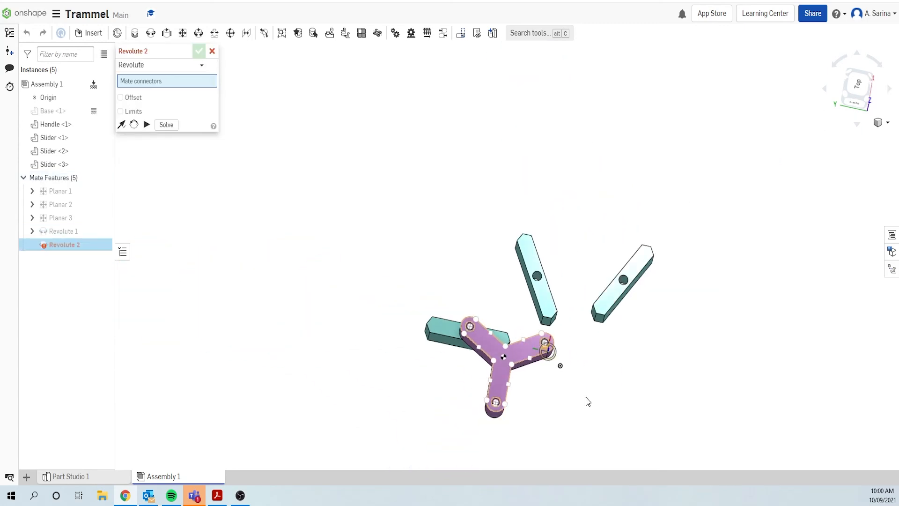
right_click_drag(609, 425, 604, 401)
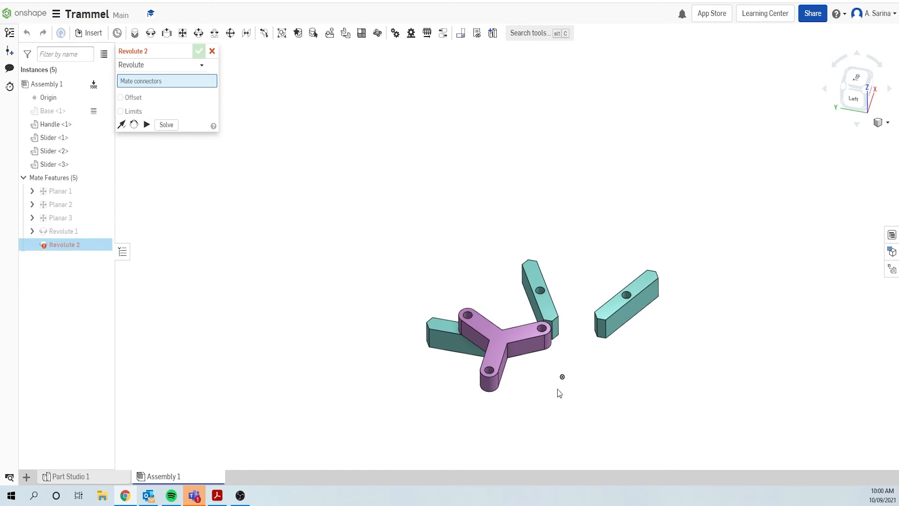
right_click_drag(648, 410, 582, 335)
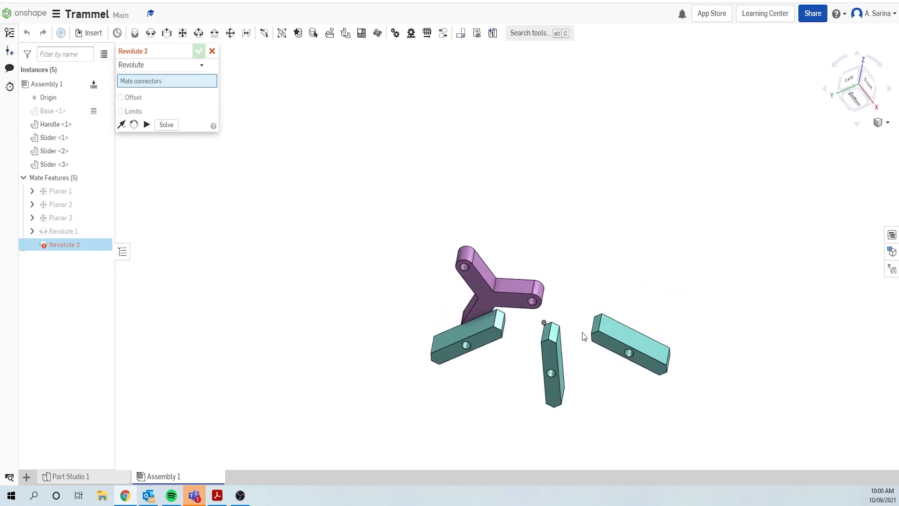
scroll(538, 313, "up", 5)
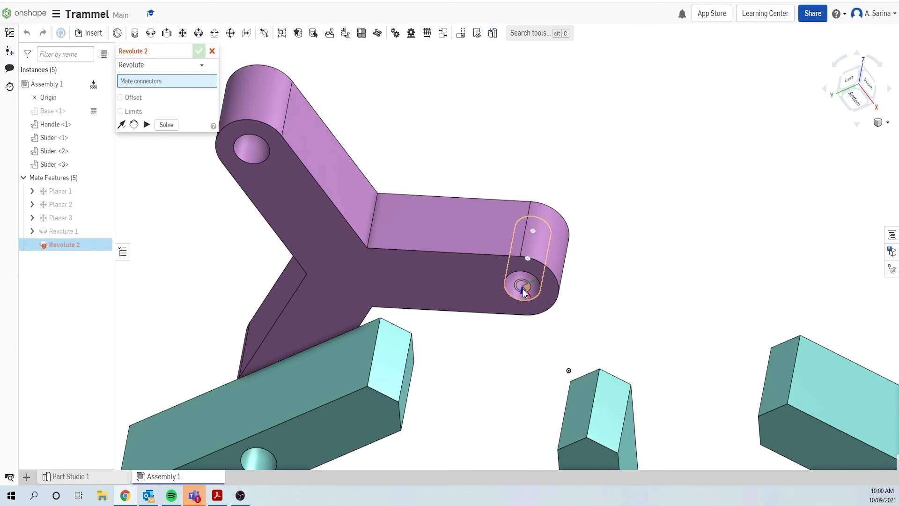
scroll(522, 290, "up", 2)
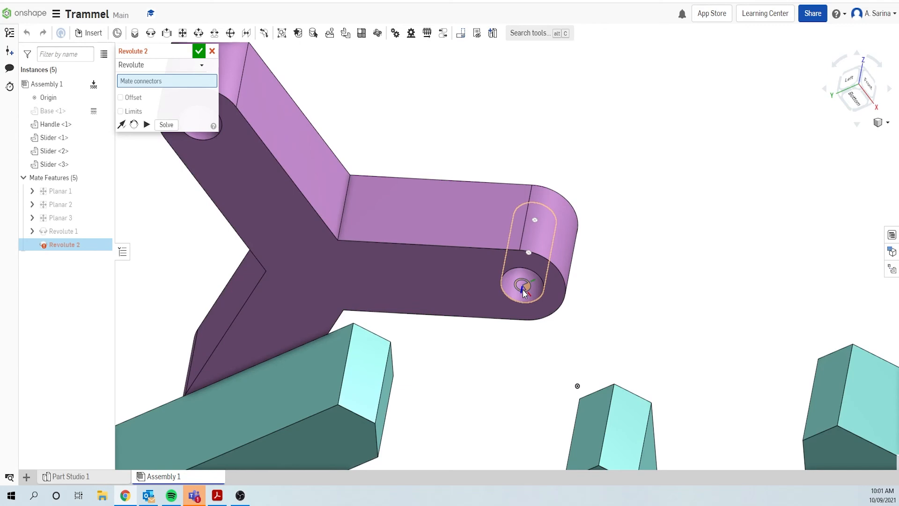
left_click(522, 290)
right_click_drag(507, 387, 492, 450)
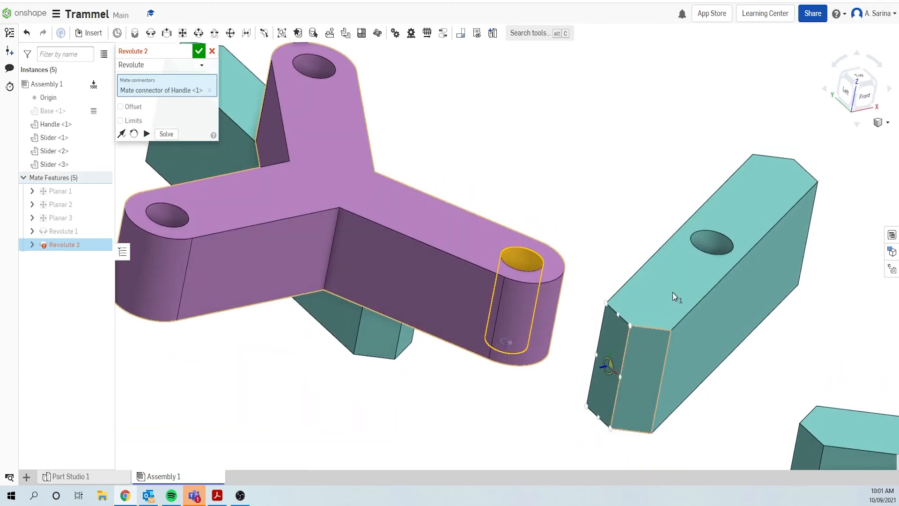
left_click(709, 238)
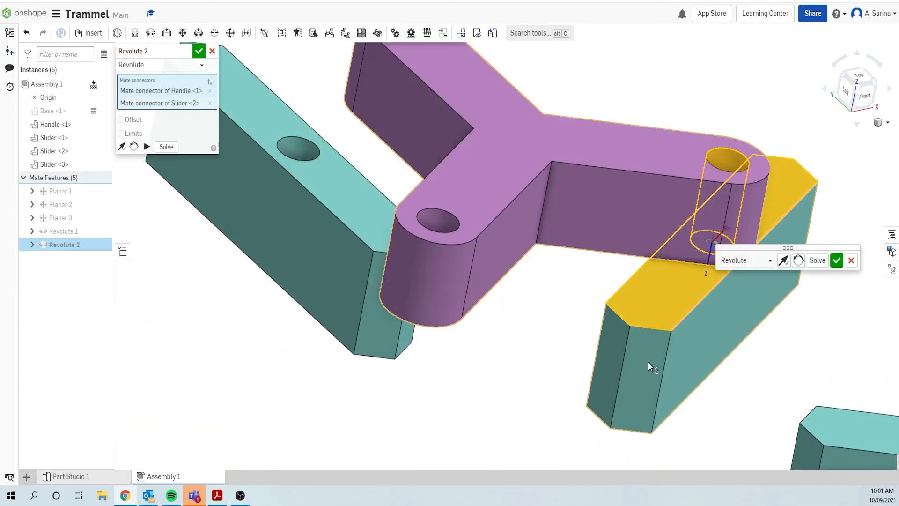
scroll(648, 361, "down", 5)
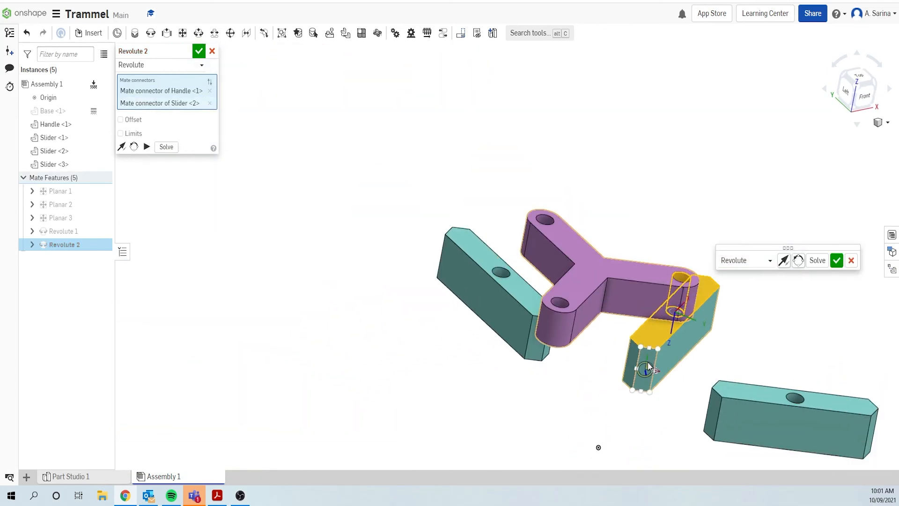
left_click(818, 261)
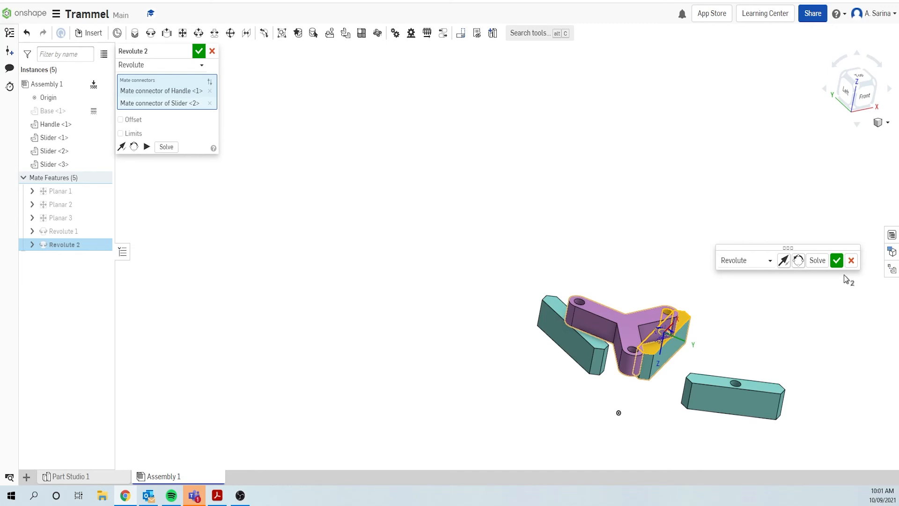
left_click(836, 261)
- Add a revolute mate from the underside of the remaining handle hole to the third slider's top hole, solve it, accept and finish mating
right_click_drag(654, 446, 674, 357)
scroll(672, 317, "up", 5)
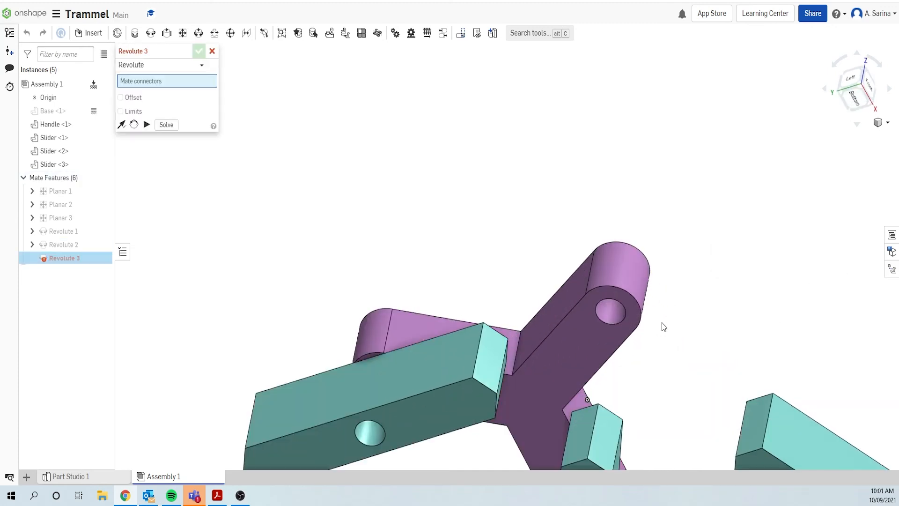
left_click(610, 313)
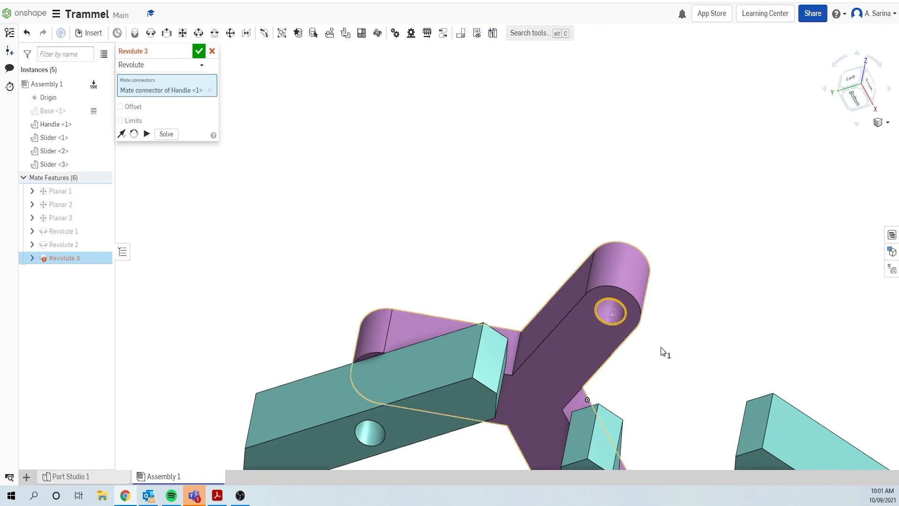
scroll(668, 365, "down", 2)
right_click_drag(669, 364, 701, 435)
scroll(658, 387, "down", 3)
scroll(680, 392, "down", 1)
scroll(698, 436, "up", 6)
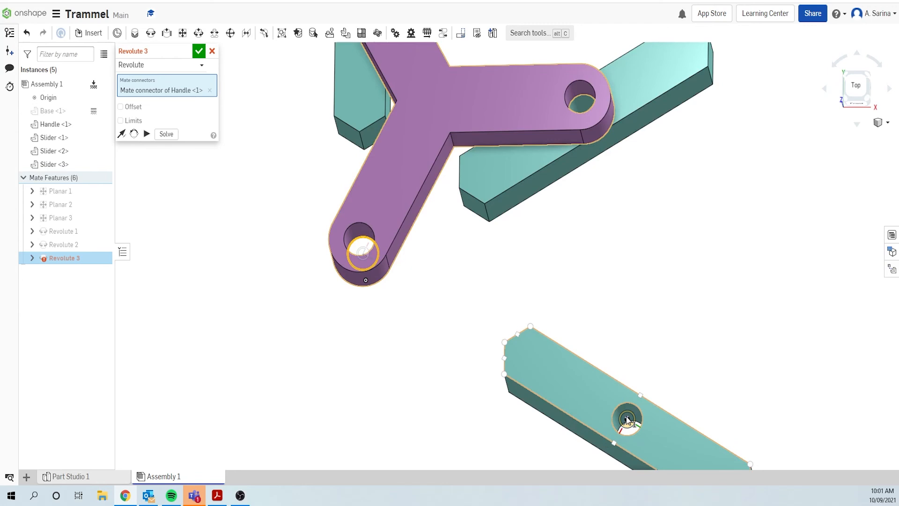
left_click(628, 420)
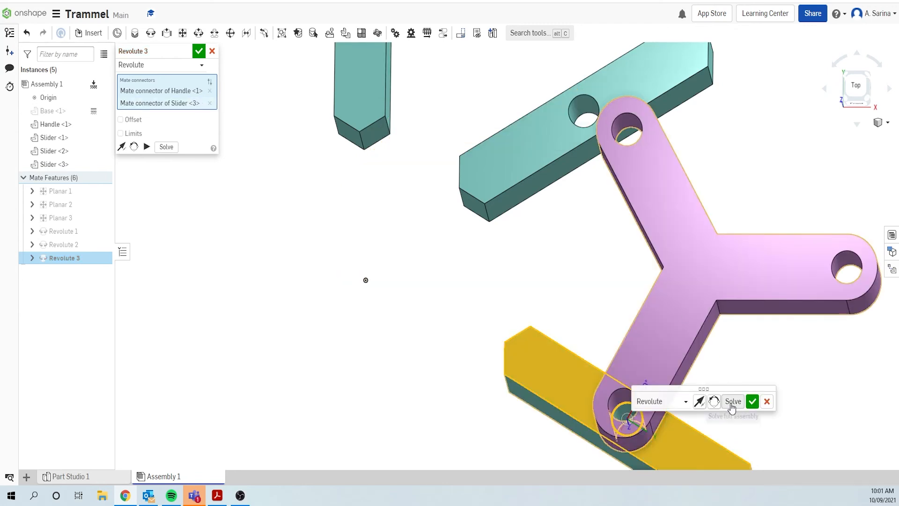
left_click(731, 407)
scroll(653, 307, "down", 3)
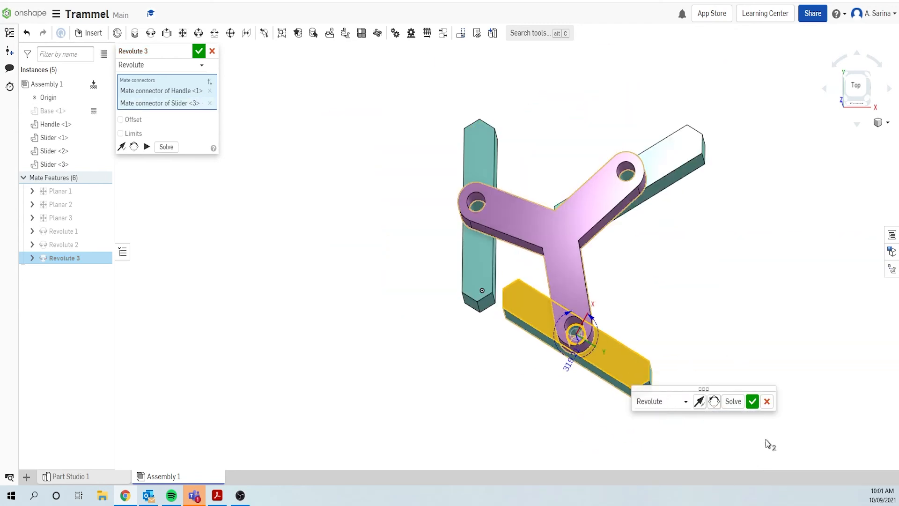
left_click(753, 403)
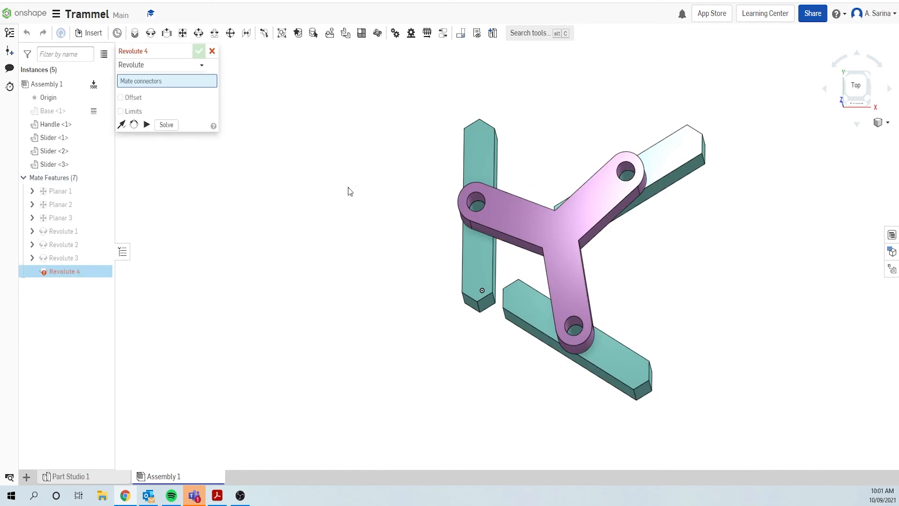
left_click(212, 52)
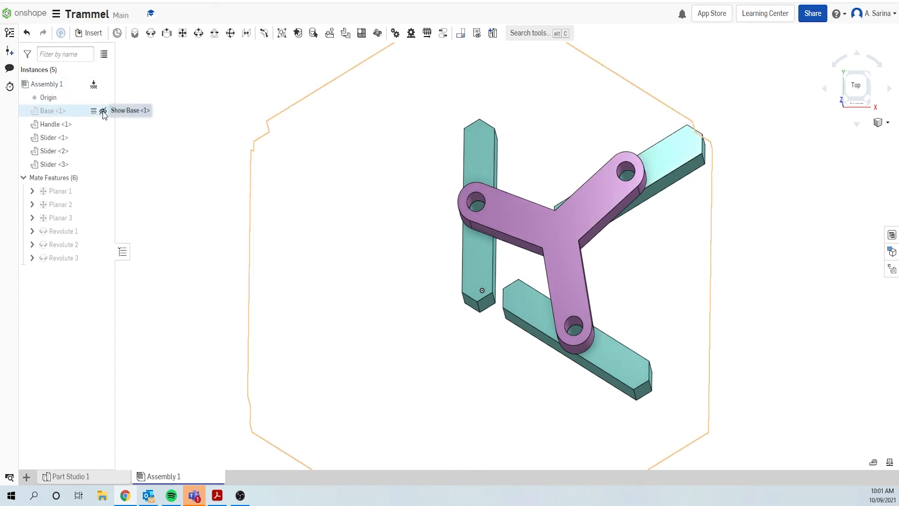
- Show the base again and set up an animation of the first revolute mate with Loop playback and 250 steps
left_click(103, 112)
scroll(201, 178, "down", 4)
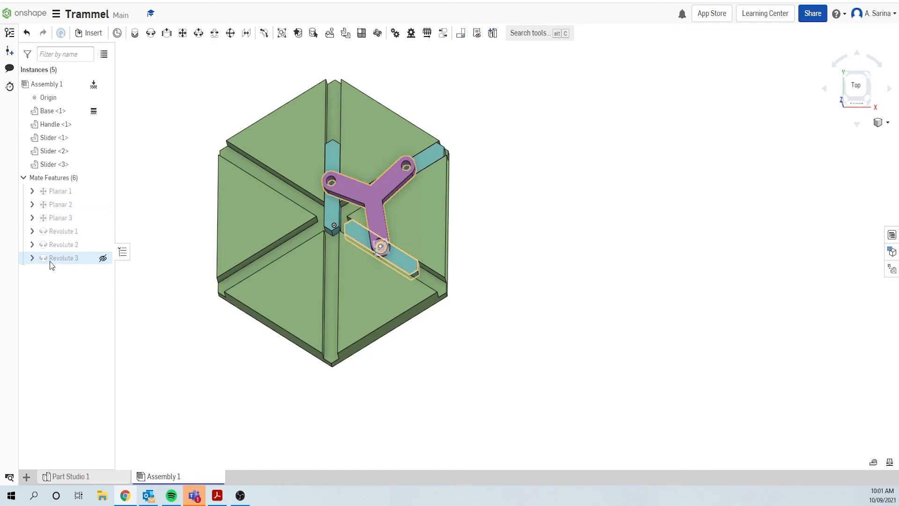
right_click(64, 235)
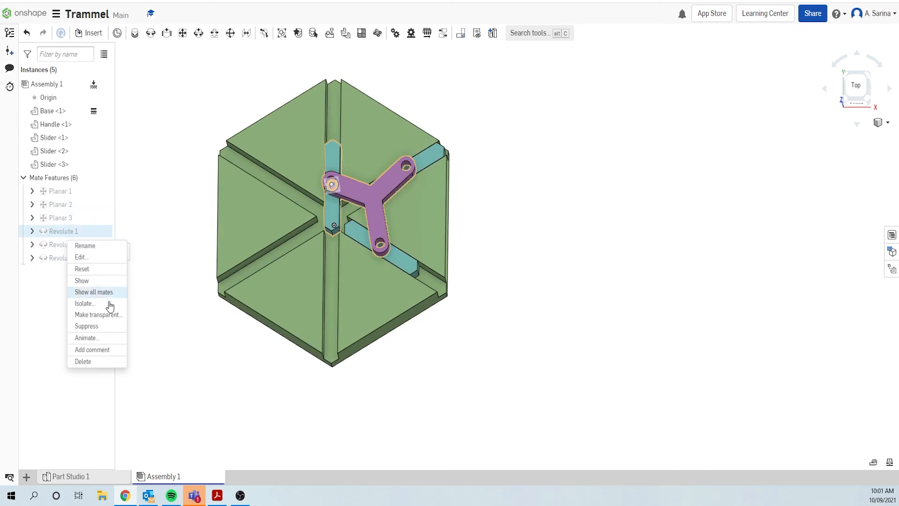
left_click(87, 337)
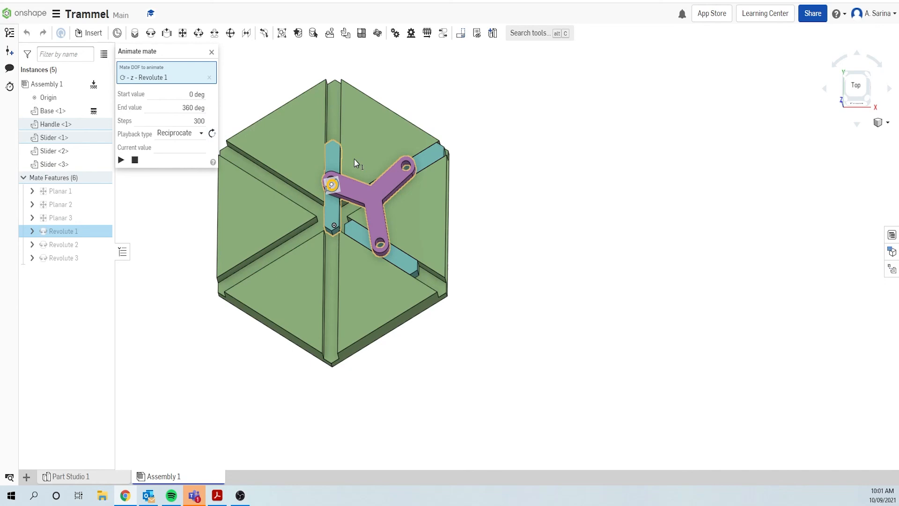
left_click(183, 136)
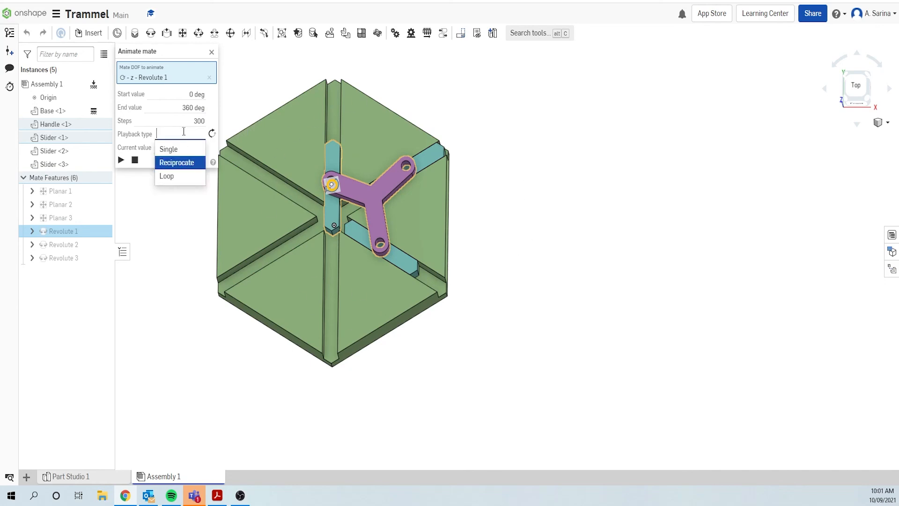
left_click(168, 177)
double_click(194, 121)
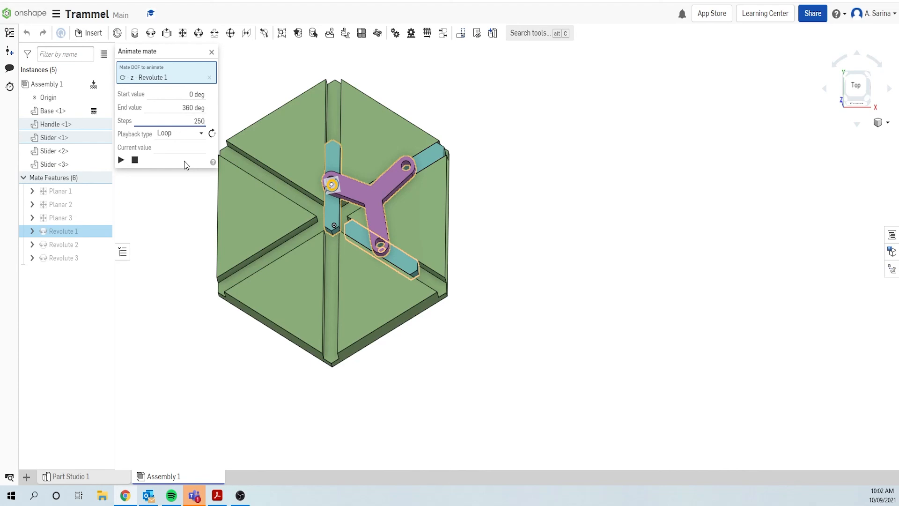
- Play the first revolute mate's animation and examine the handle and sliders moving in the base from several angles
left_click(120, 160)
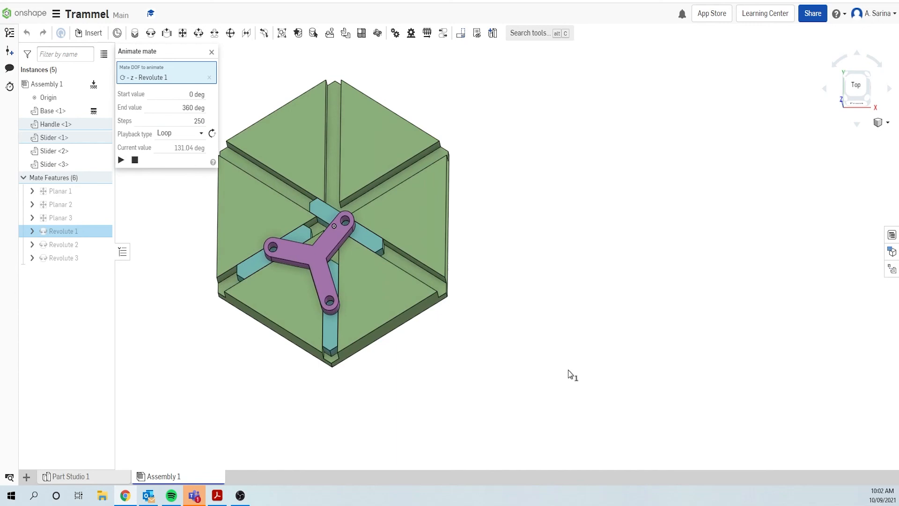
mouse_move(568, 371)
right_mouse_down()
mouse_move(586, 351)
mouse_move(566, 363)
right_mouse_up()
right_click_drag(526, 417, 552, 438)
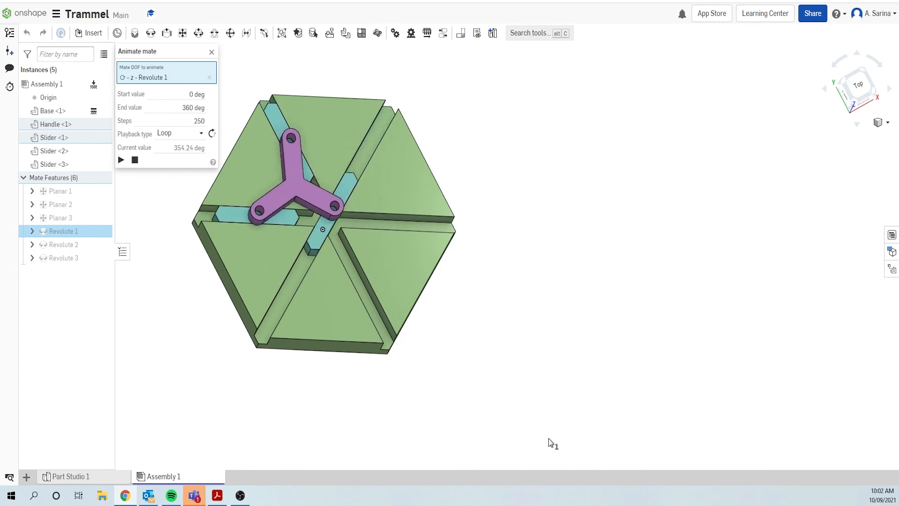
right_click_drag(514, 412, 490, 358)
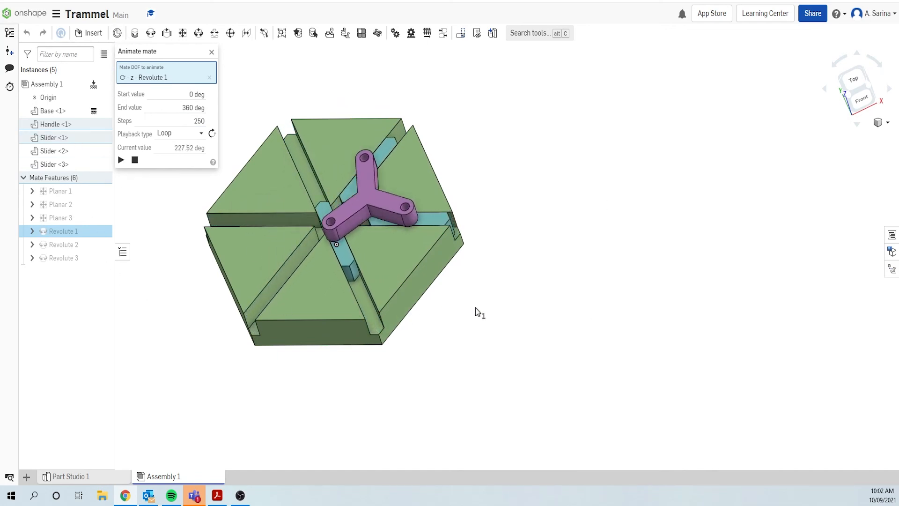
right_click_drag(475, 307, 478, 336)
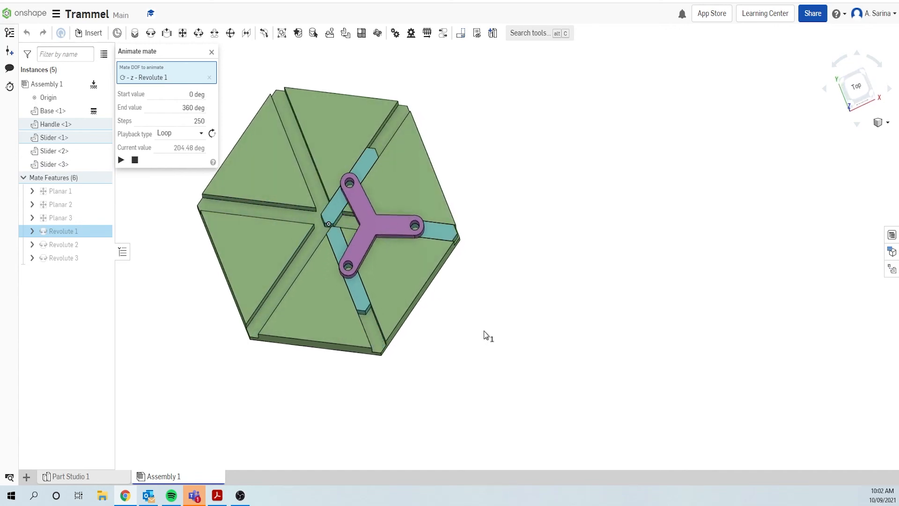